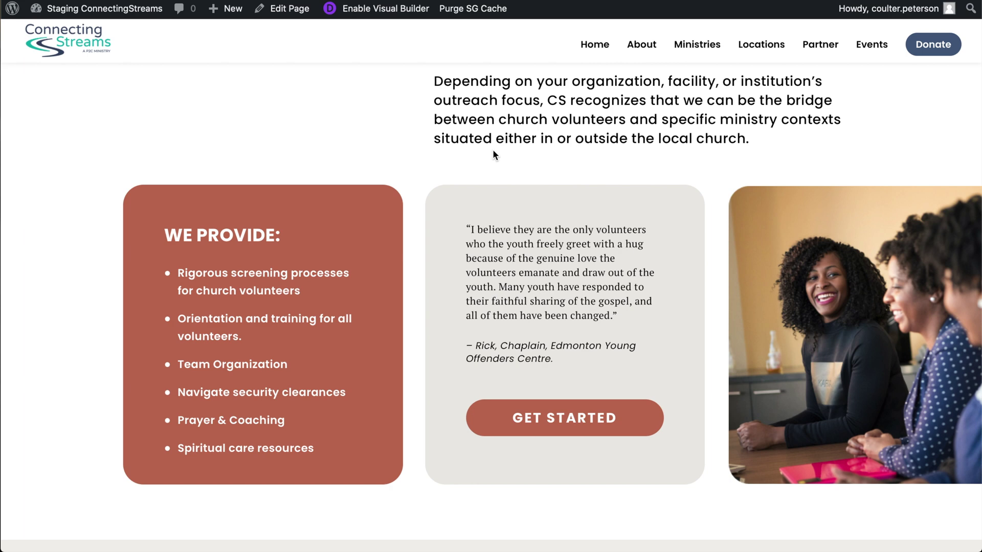
Step: Test the partnership popup on the live page by opening and closing it, then resize the window
scroll(492, 149, down, 1)
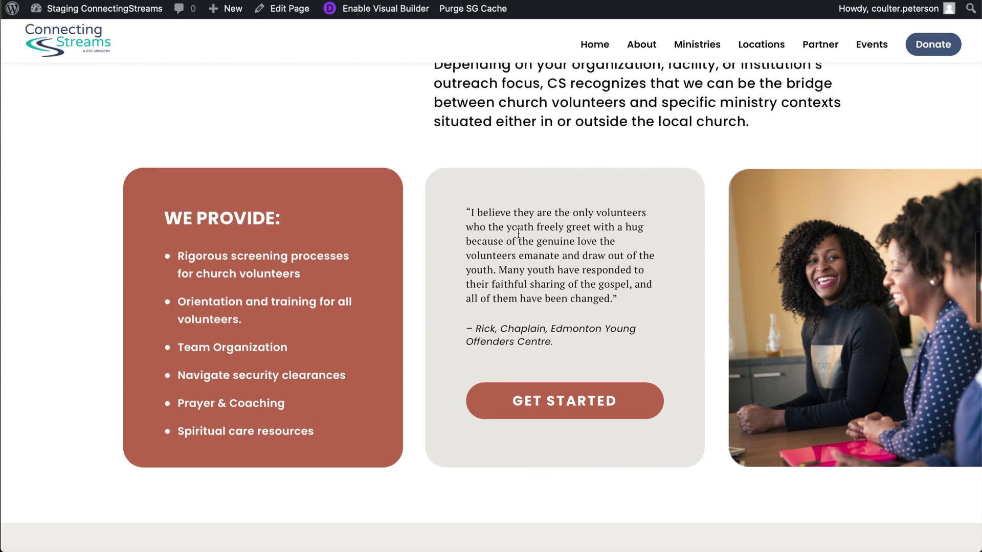
click(561, 393)
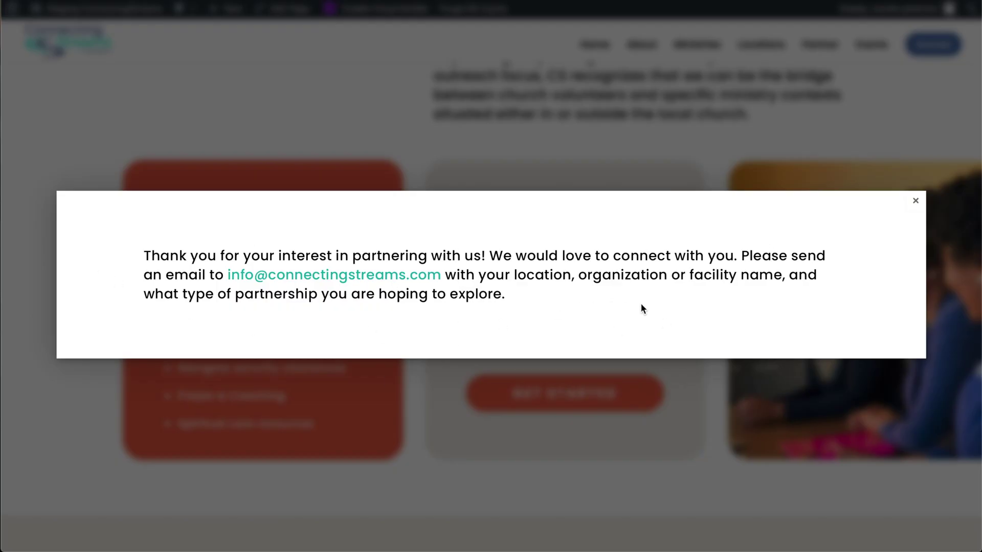
click(916, 201)
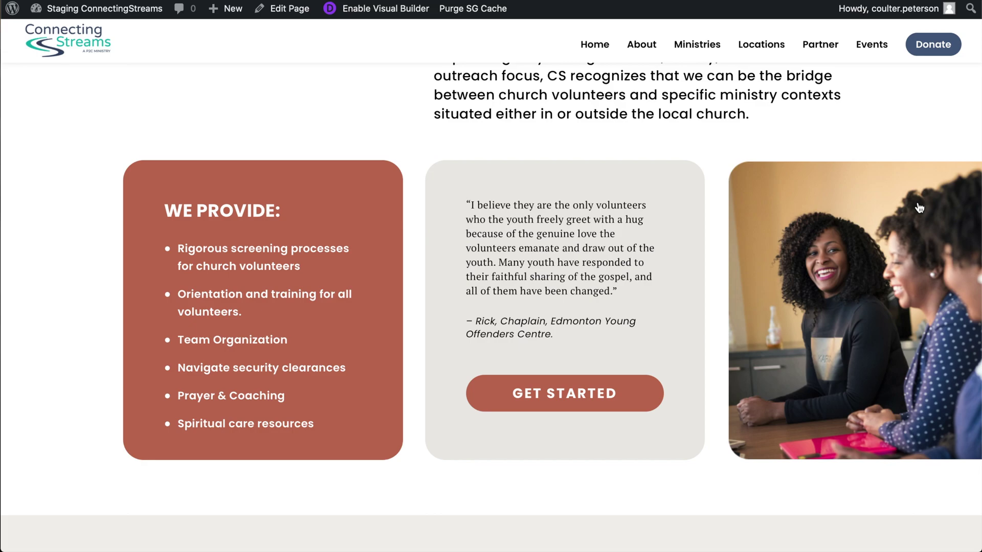
click(530, 398)
click(461, 105)
scroll(577, 279, down, 3)
scroll(588, 307, up, 2)
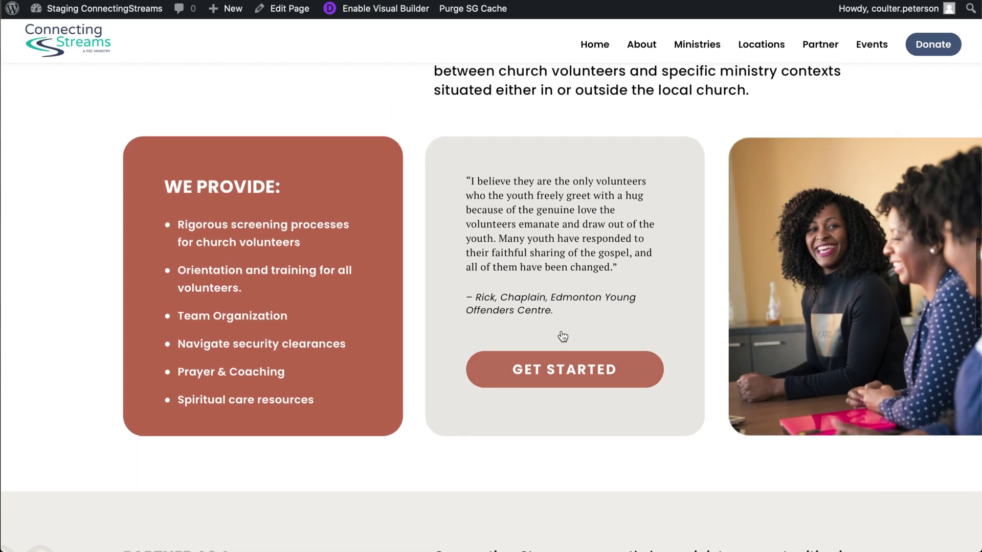
click(572, 369)
mouse_move(979, 88)
mouse_down()
mouse_move(566, 102)
mouse_move(264, 135)
mouse_move(526, 94)
mouse_move(978, 74)
mouse_up()
Step: Go to the admin dashboard and enable the Visual Builder on the partner page
click(599, 123)
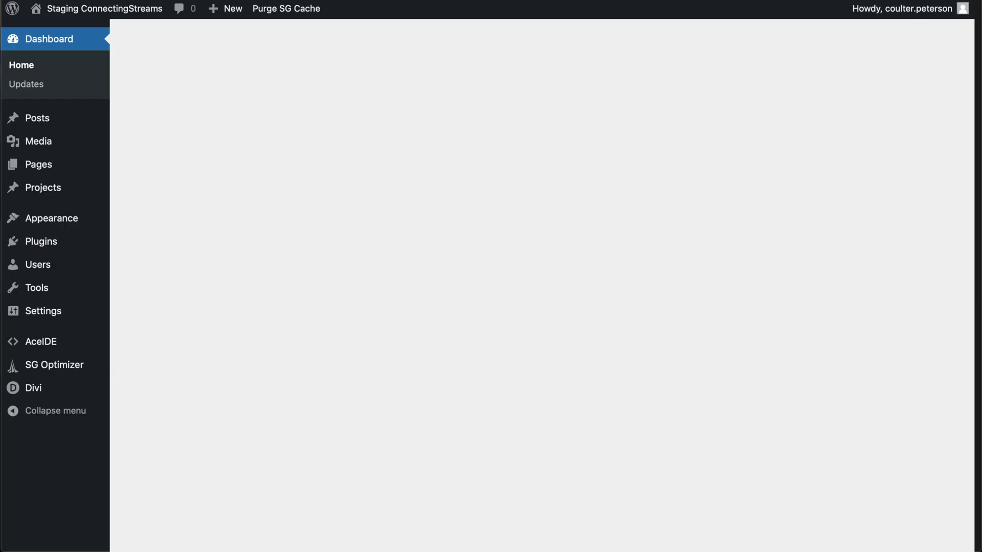
mouse_move(57, 241)
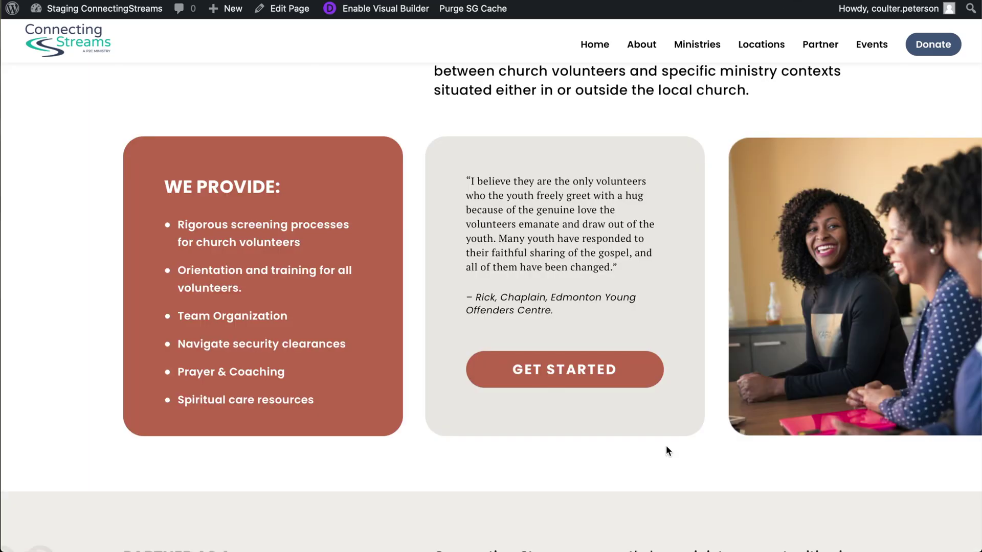
scroll(666, 446, down, 3)
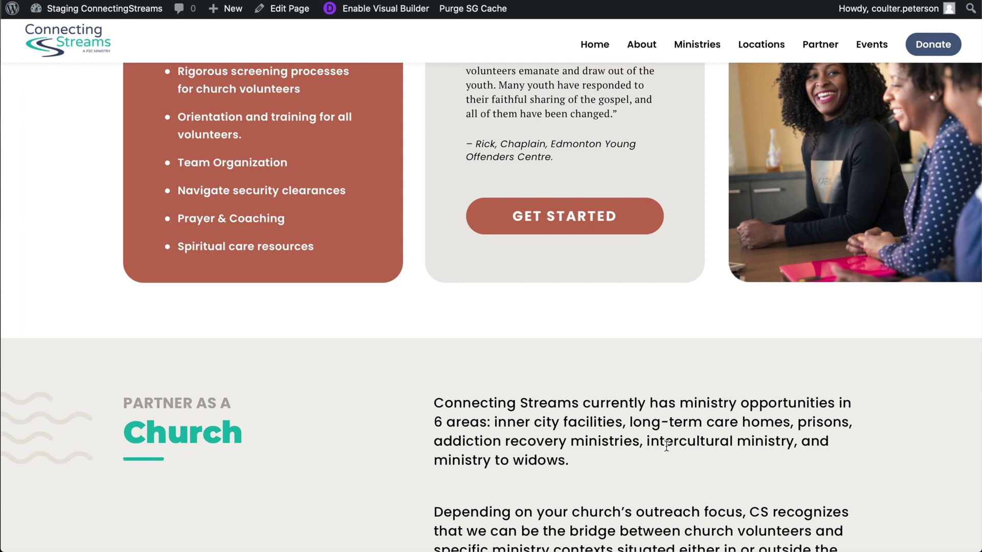
scroll(666, 446, up, 1)
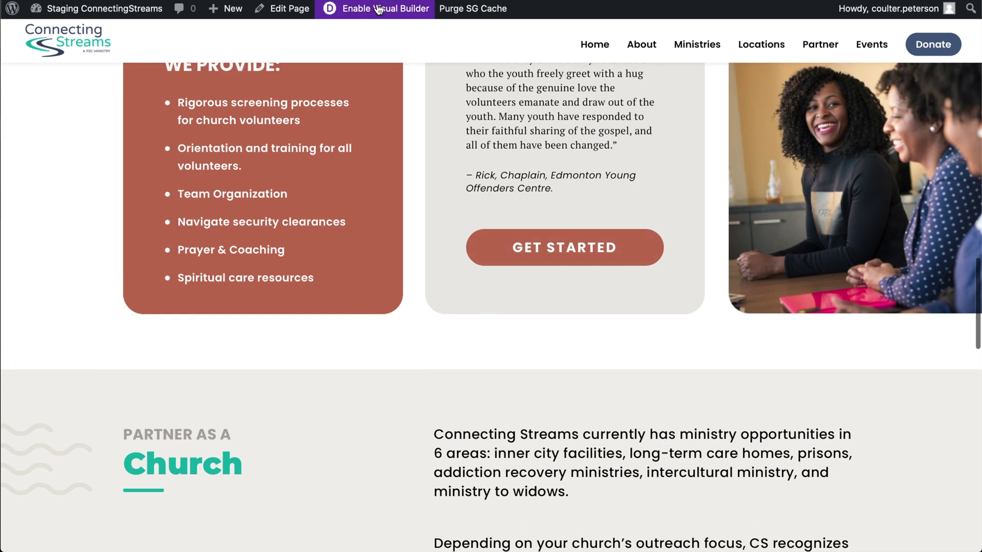
click(379, 9)
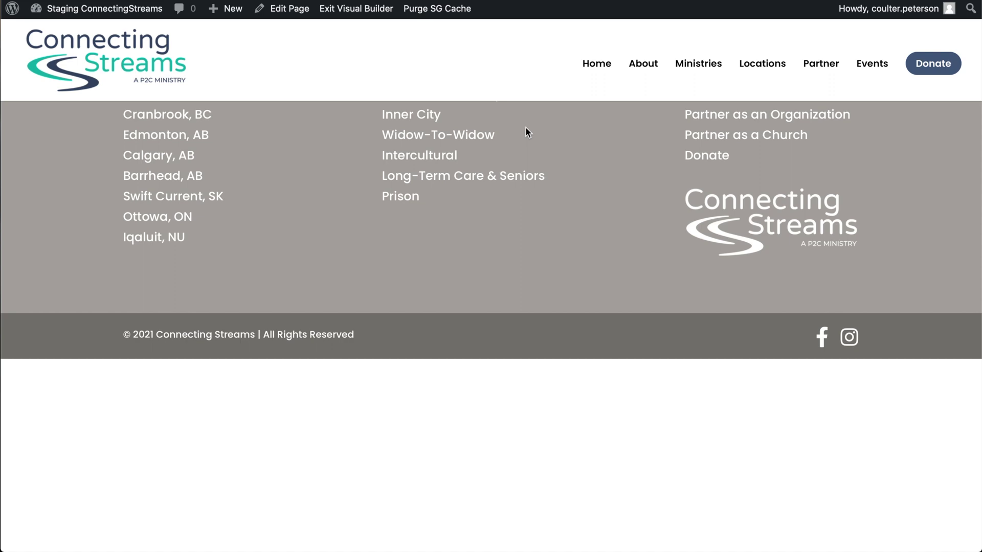
Step: Scroll down to the #organization-get-started section and open its Section Settings
scroll(557, 336, down, 4)
scroll(557, 336, down, 15)
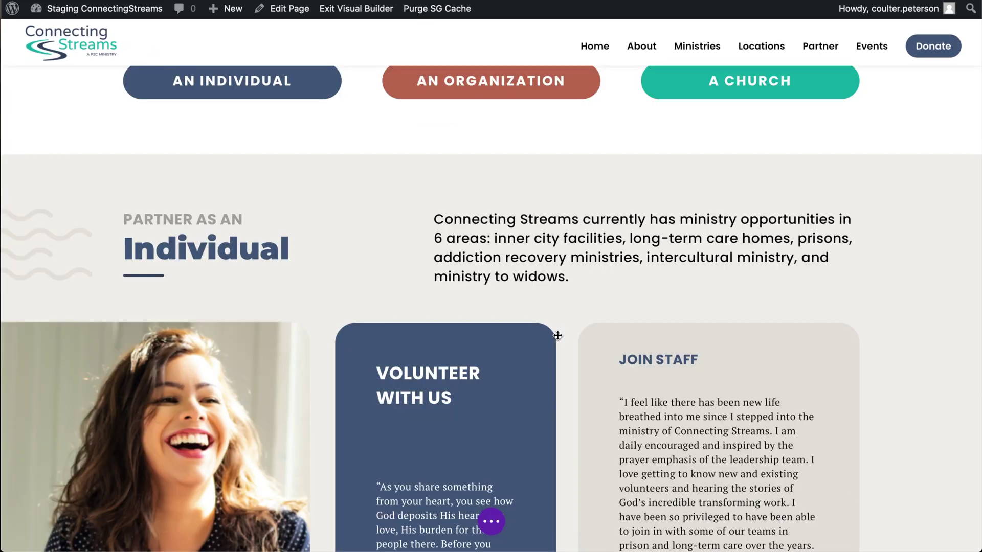
scroll(557, 335, down, 2)
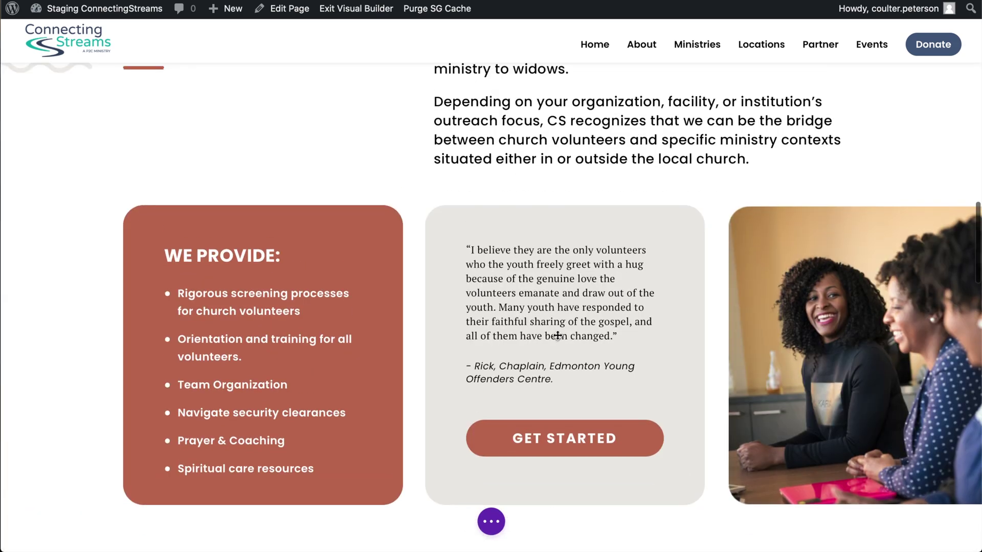
scroll(557, 335, down, 5)
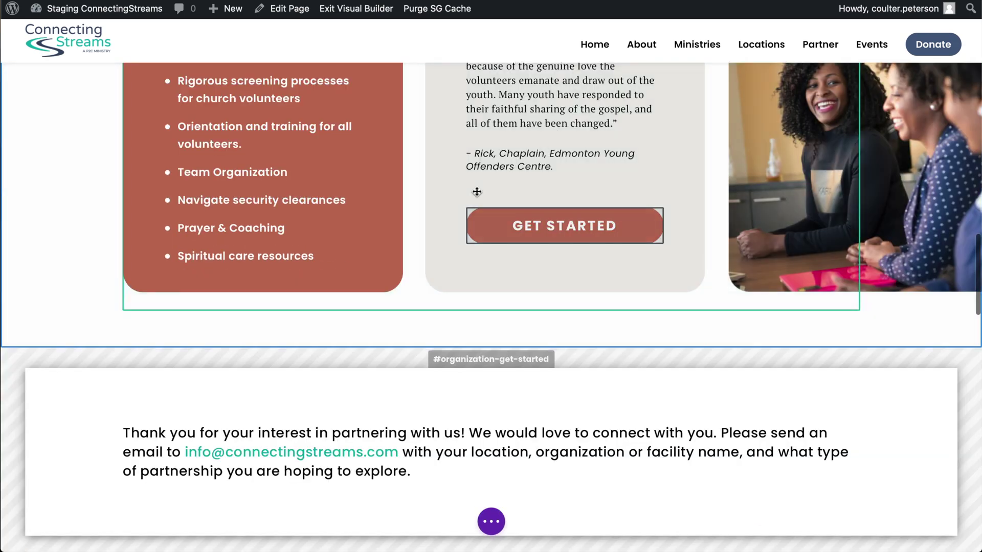
scroll(469, 436, down, 3)
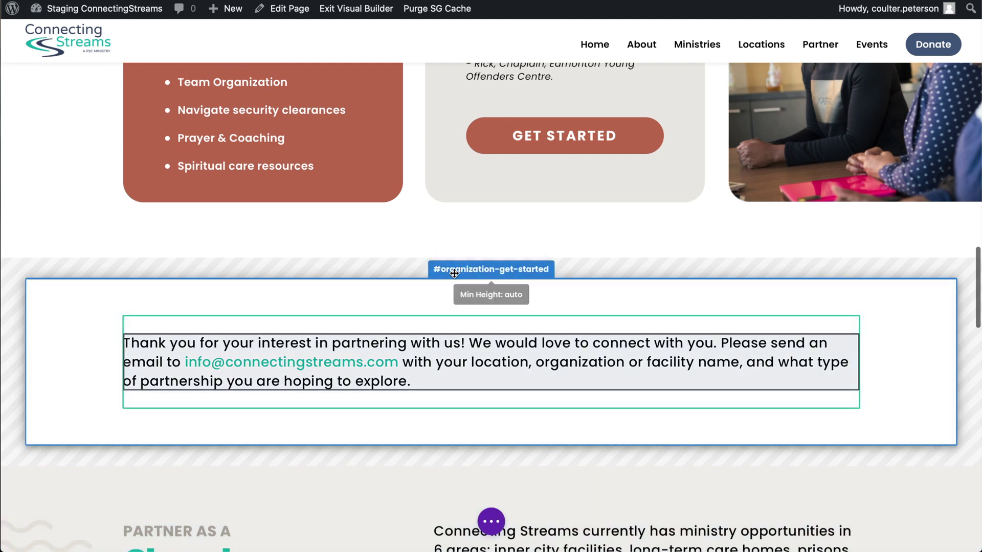
mouse_move(61, 295)
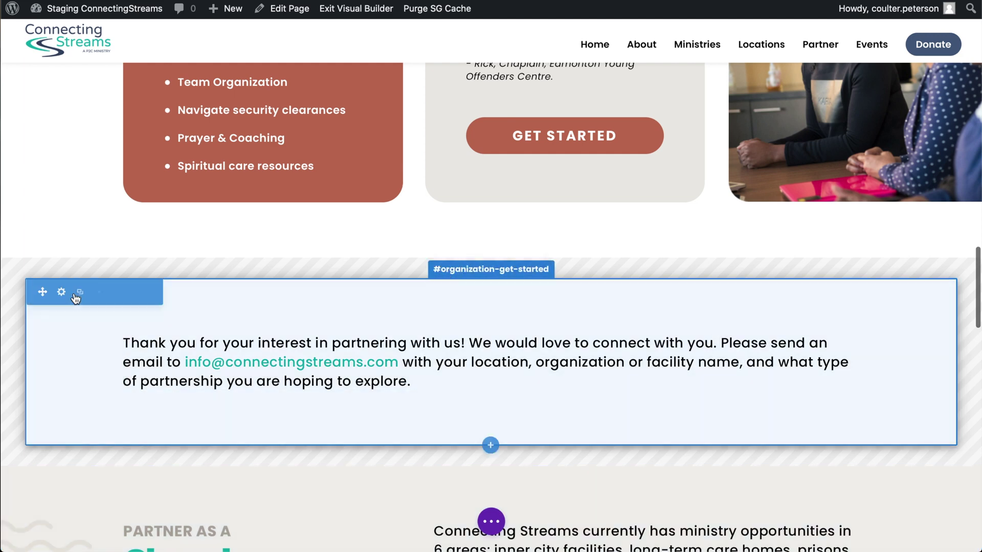
click(62, 295)
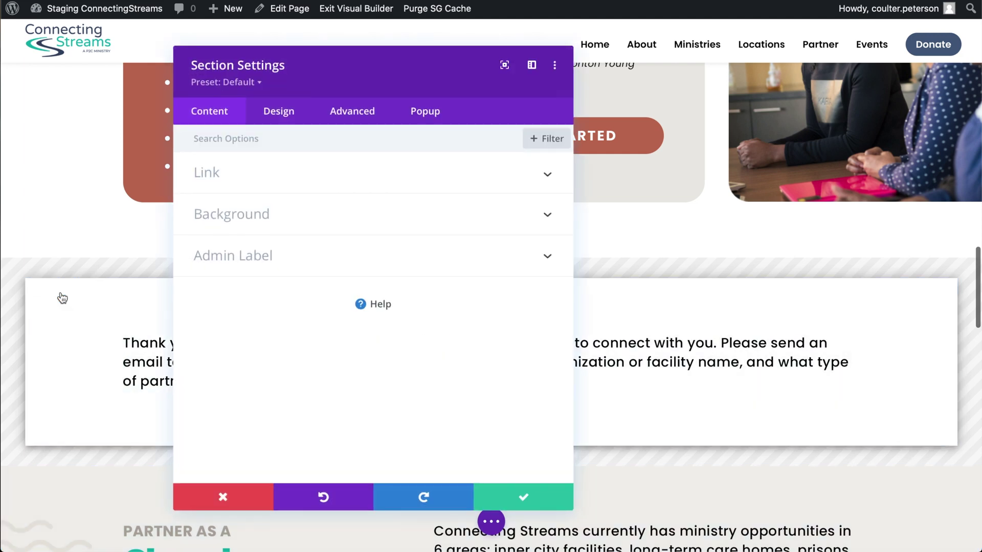
Step: On the Popup tab, confirm the ID organization-get-started and review the Behavior and Close Button options
click(428, 118)
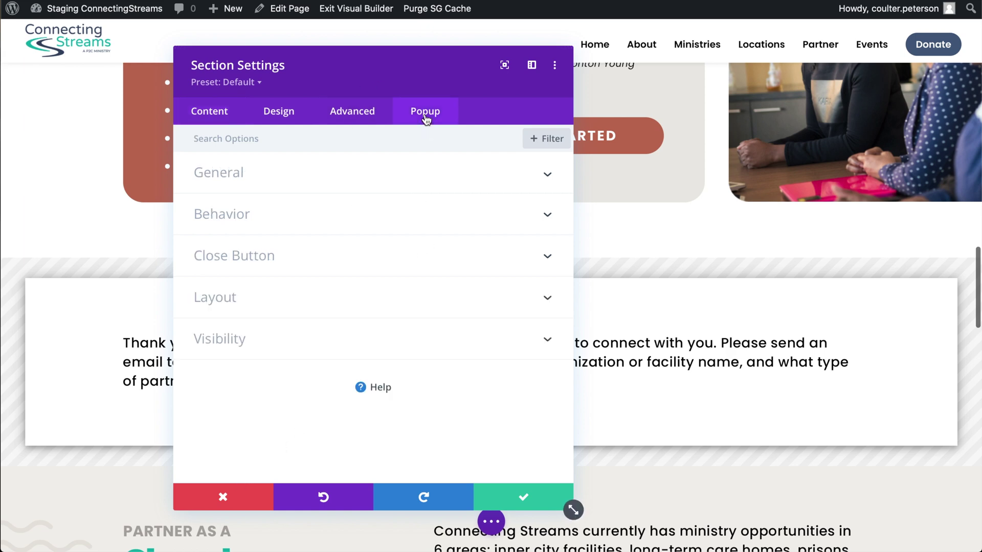
click(320, 176)
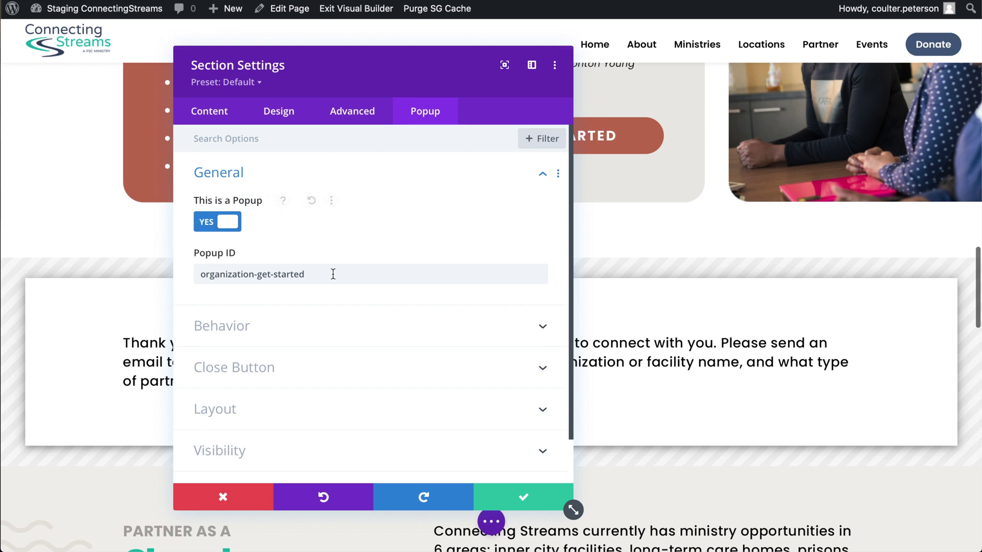
drag(193, 274, 330, 280)
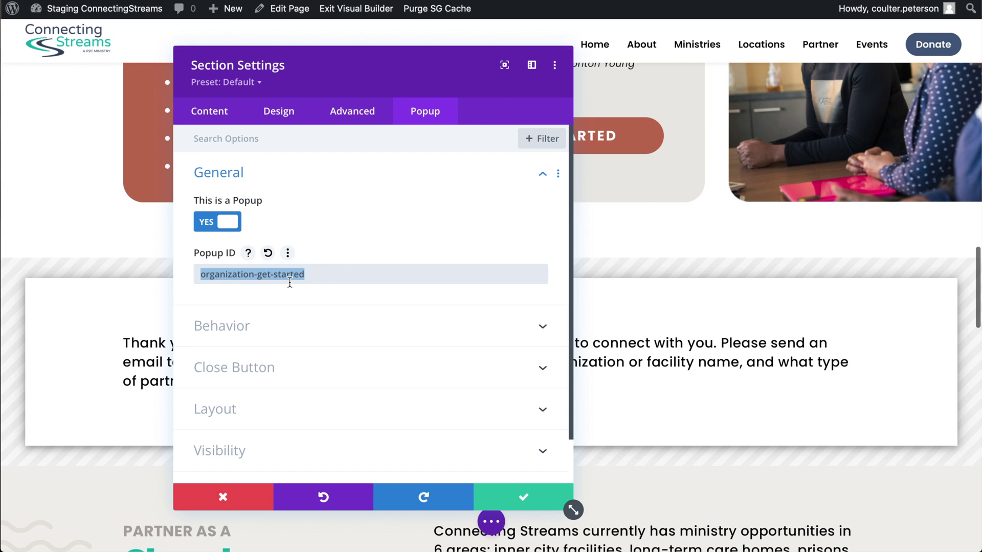
click(326, 325)
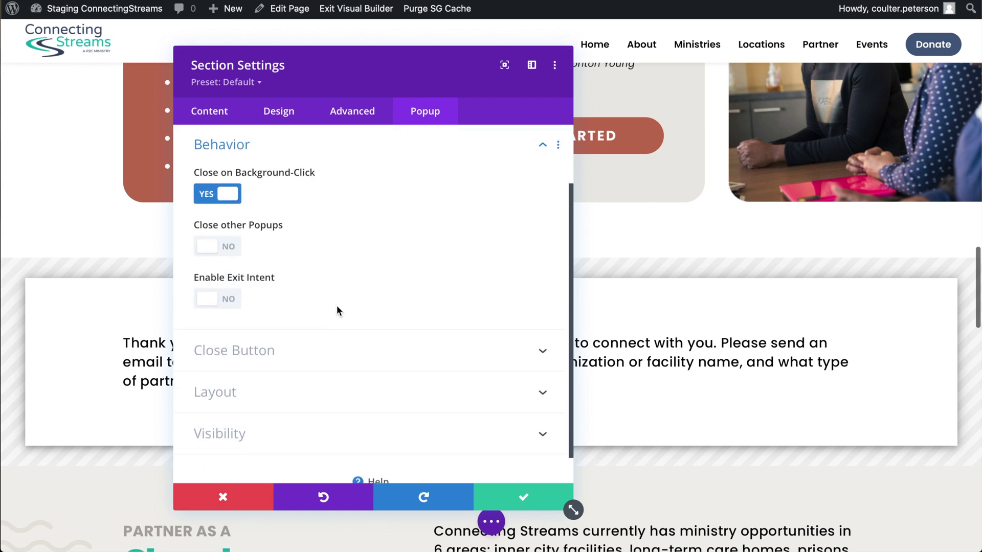
scroll(363, 270, up, 2)
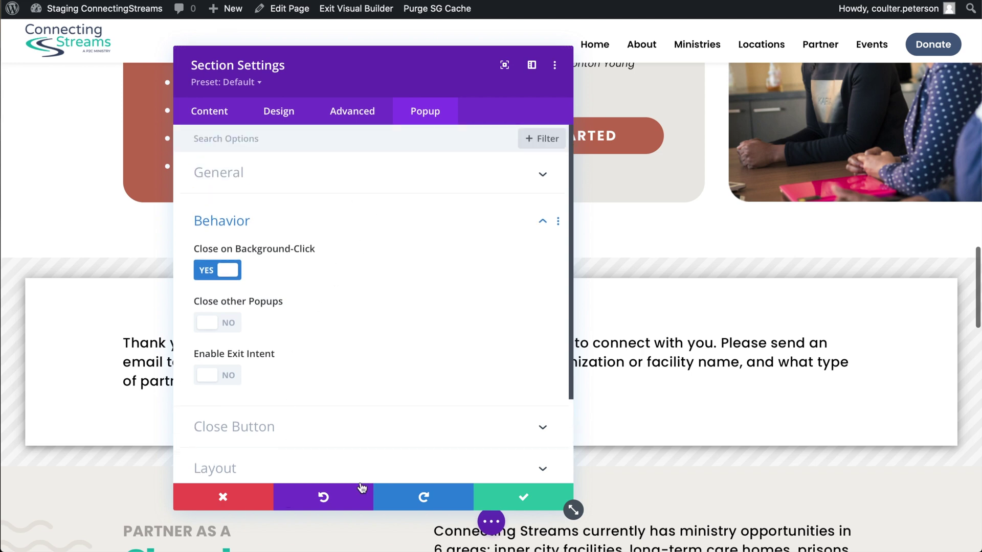
click(359, 433)
scroll(358, 425, up, 2)
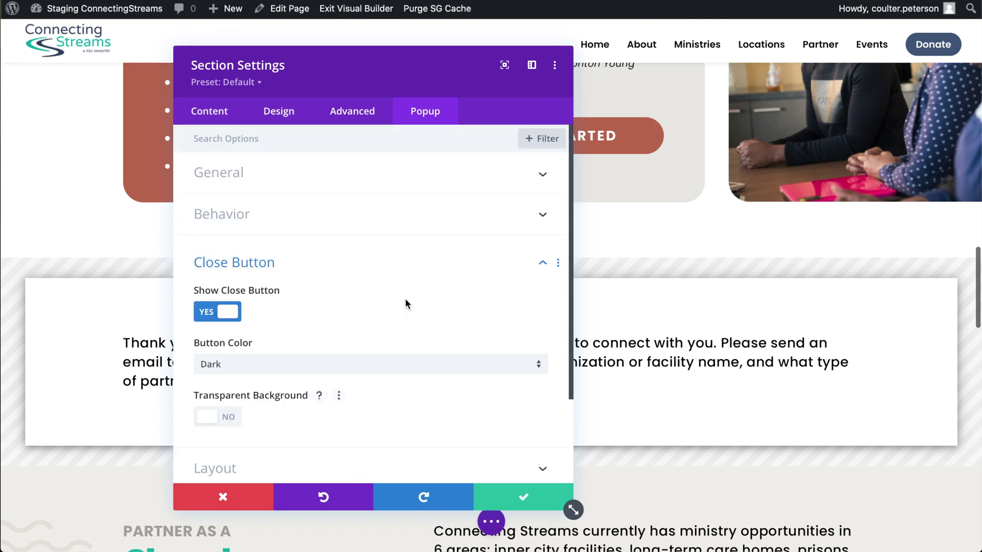
click(369, 225)
Step: Check the section's Design > Border options, then close the settings without saving
click(279, 117)
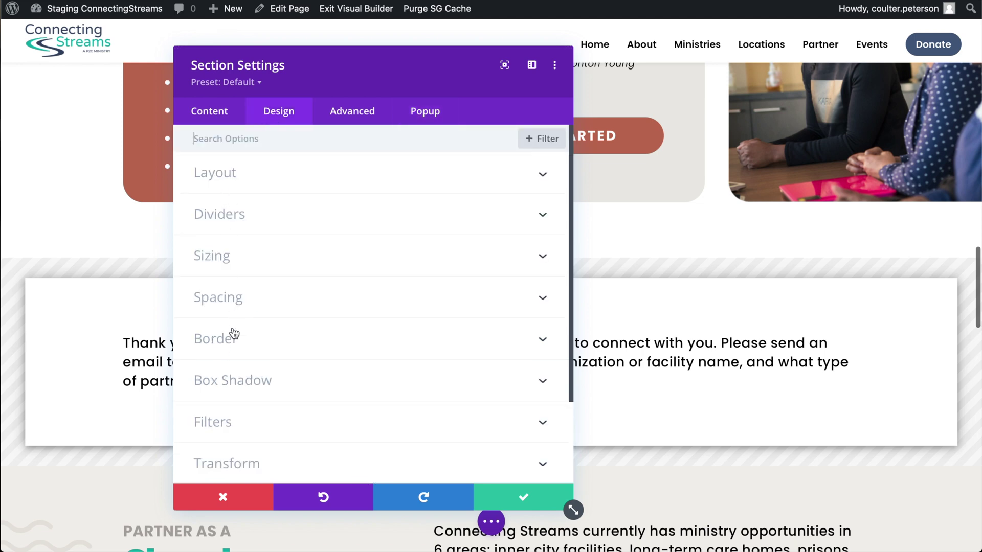
click(234, 350)
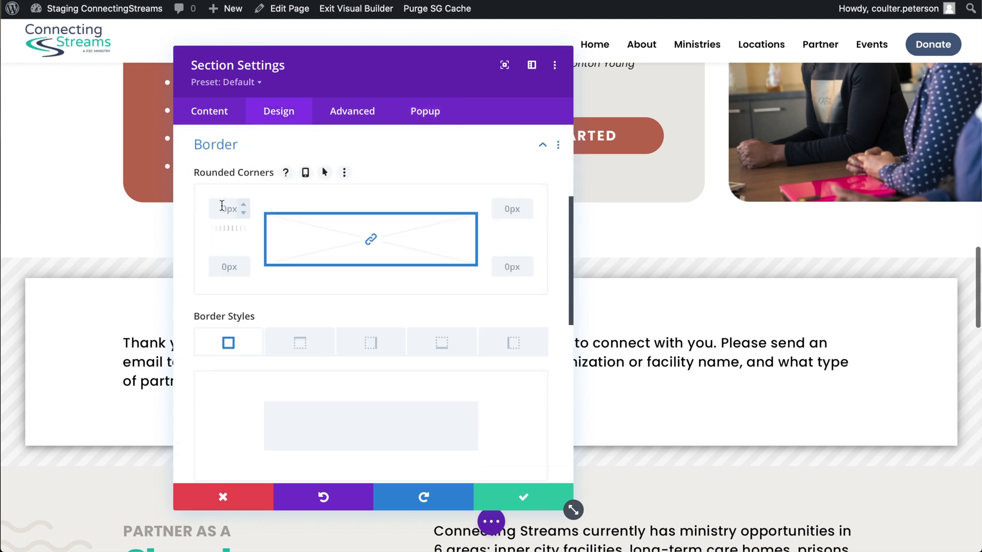
scroll(298, 288, up, 3)
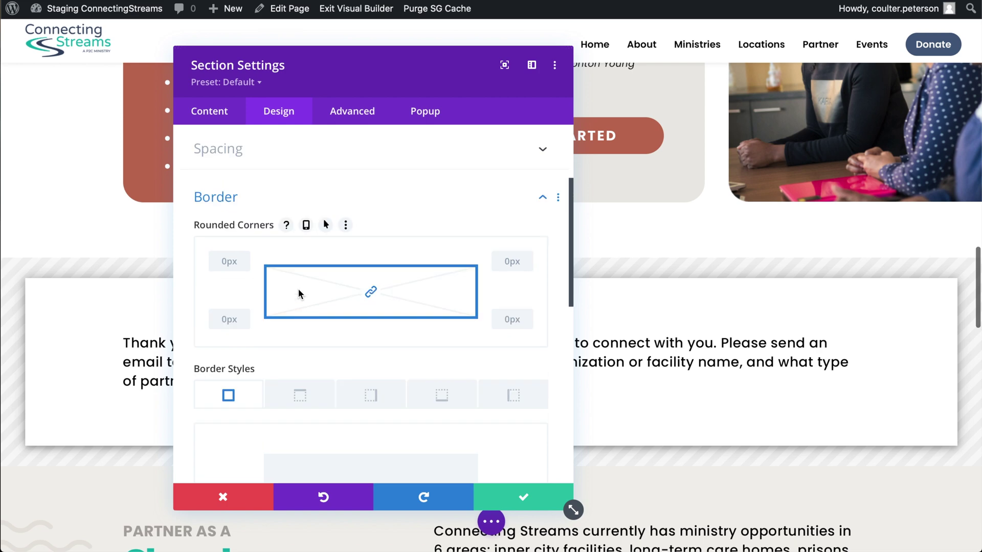
click(230, 499)
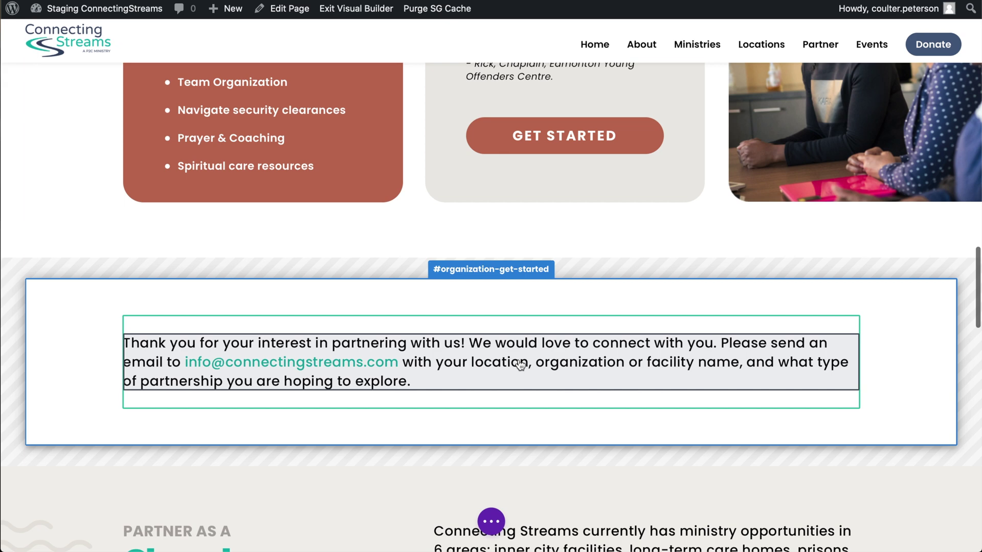
Step: Verify the GET STARTED button's link is #organization-get-started, then discard its settings
scroll(527, 327, up, 3)
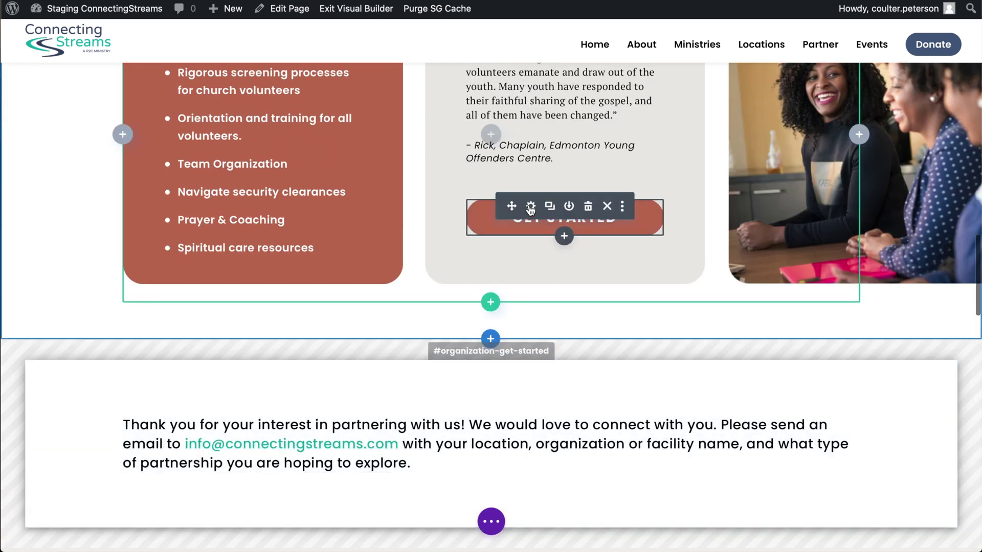
click(531, 207)
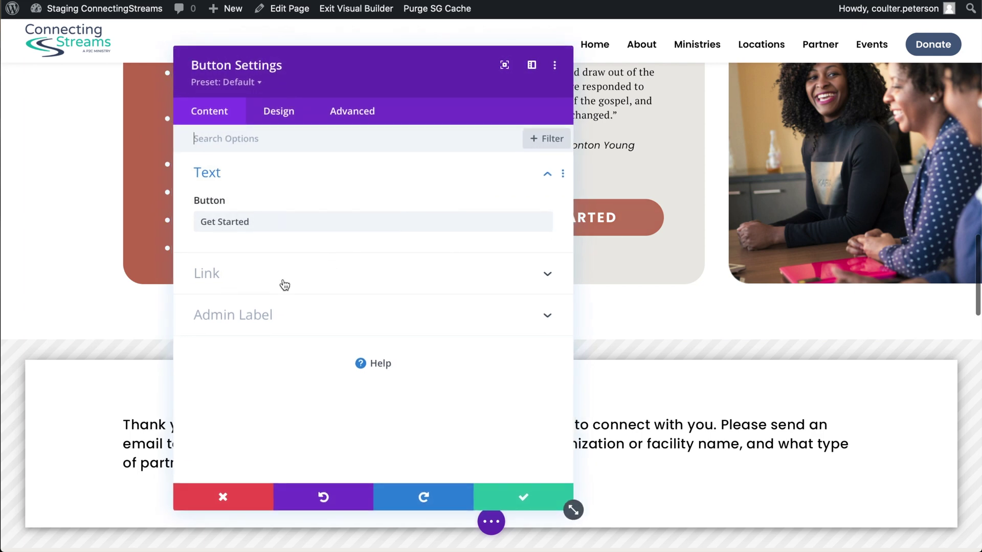
click(285, 285)
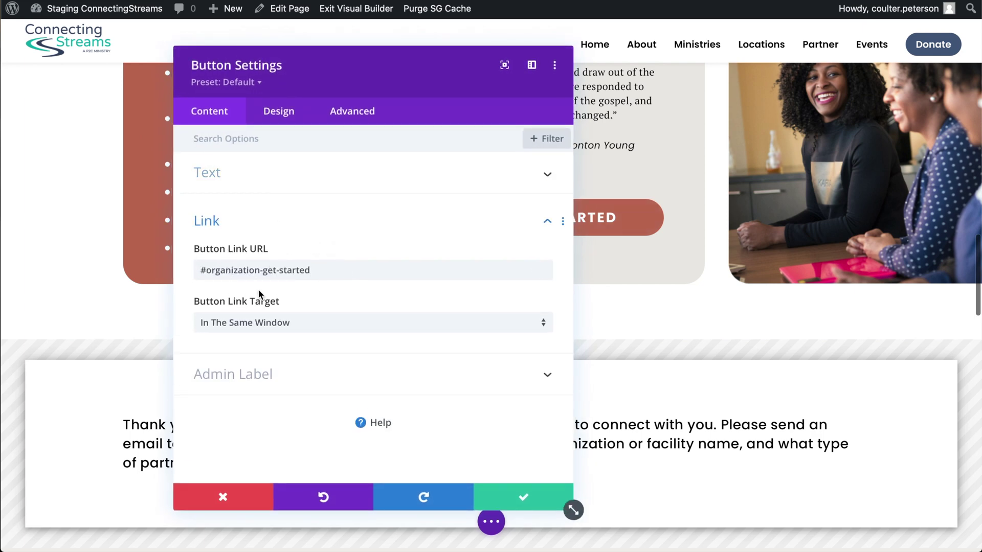
click(235, 508)
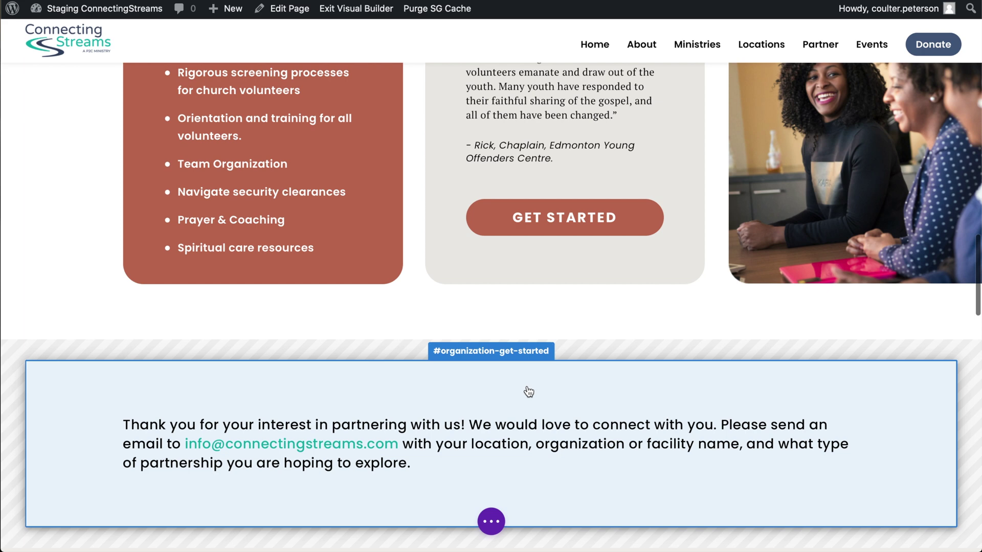
Step: Add a regular section with a one-column row below the get-started section
scroll(528, 392, down, 5)
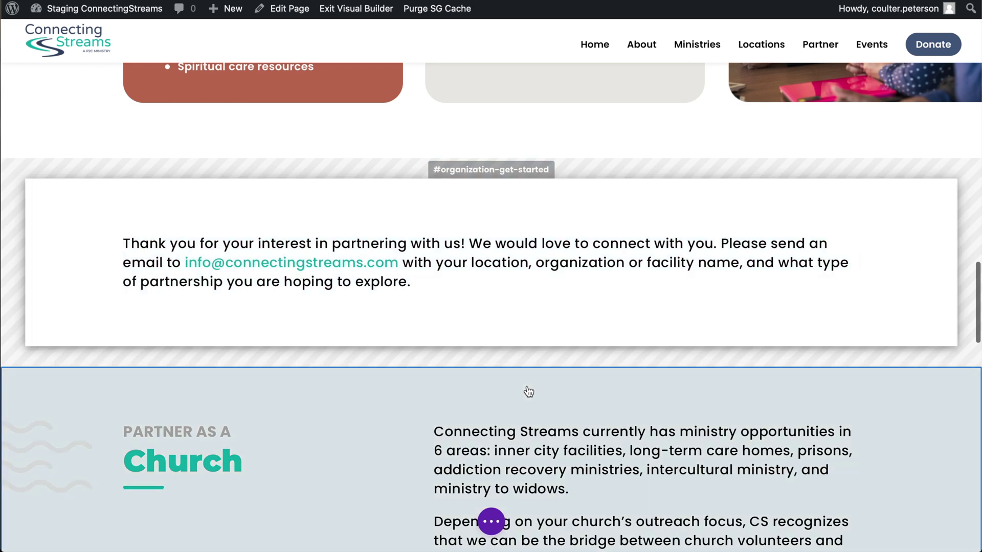
scroll(529, 392, up, 1)
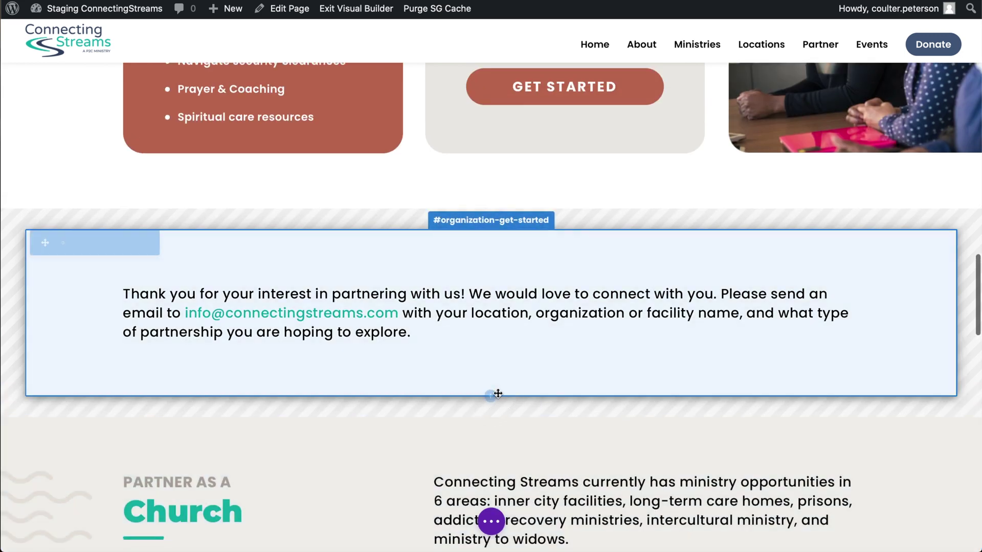
click(490, 395)
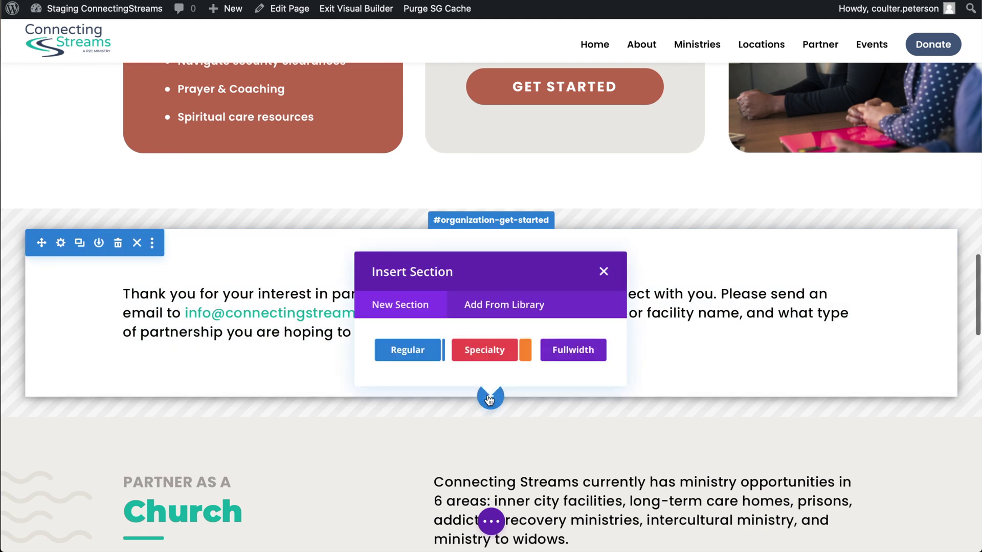
click(407, 351)
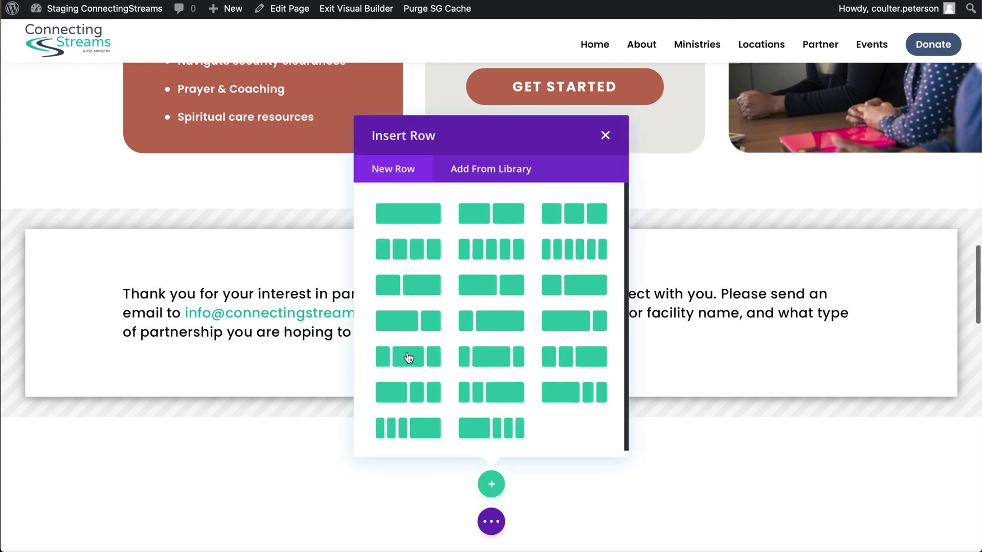
click(400, 219)
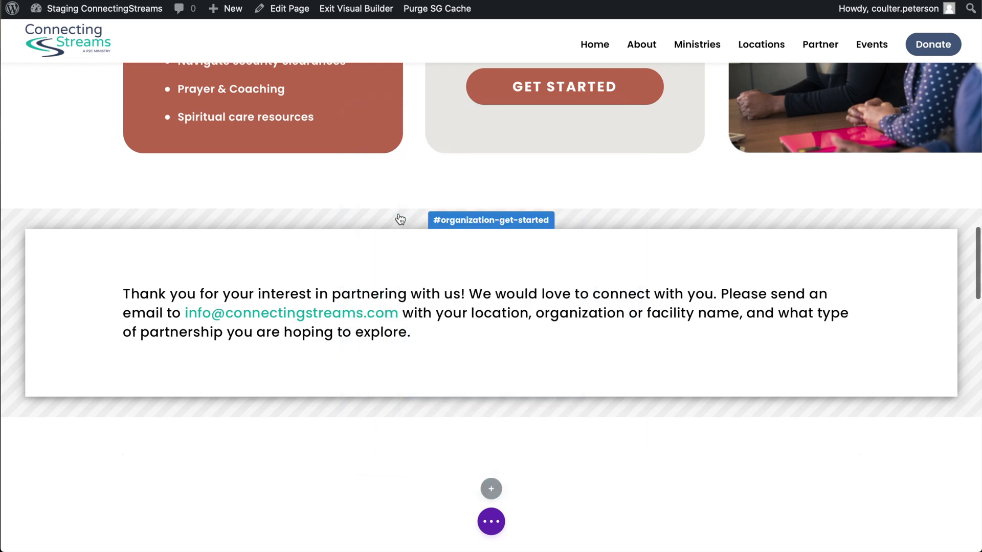
click(491, 485)
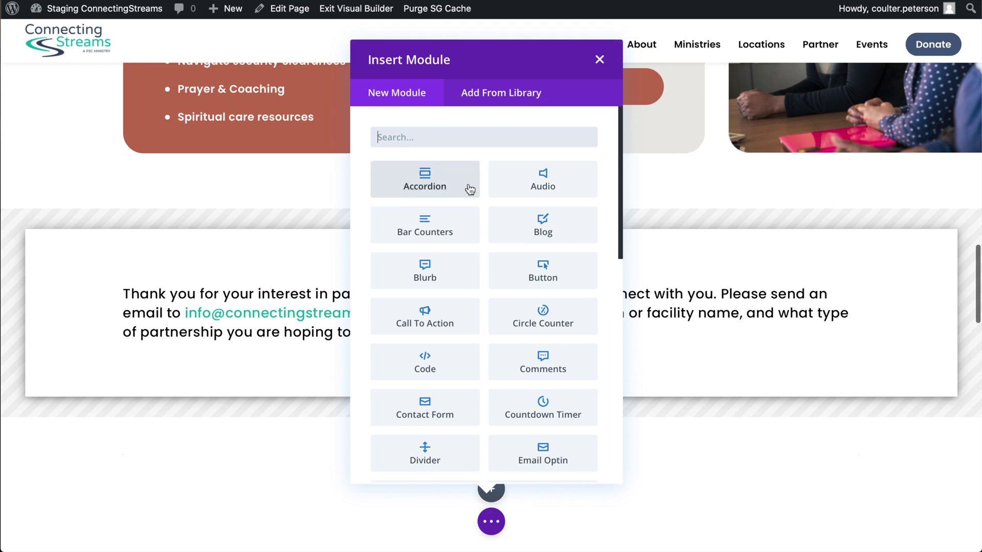
click(600, 60)
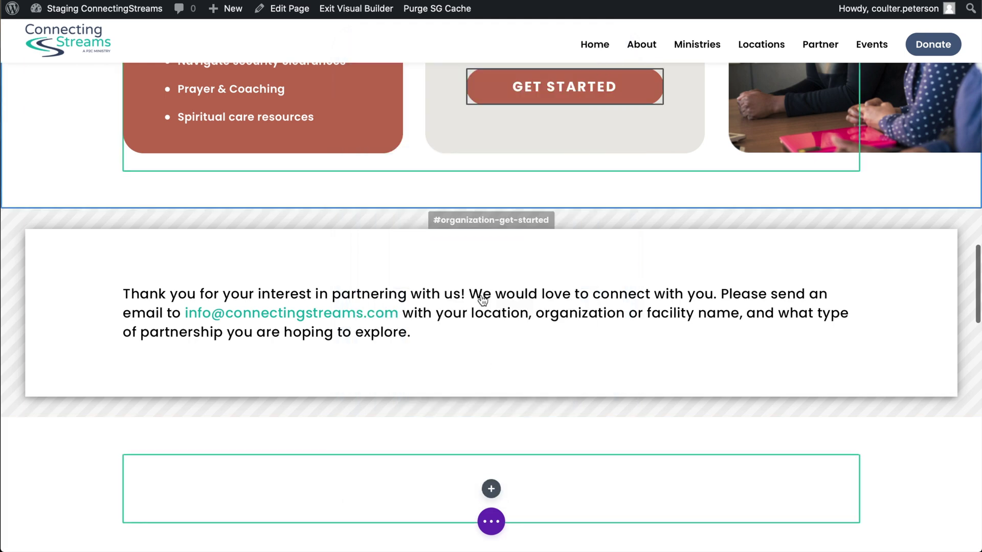
Step: Duplicate the thank-you text module, move the copy into the new section, and open its settings
mouse_move(483, 302)
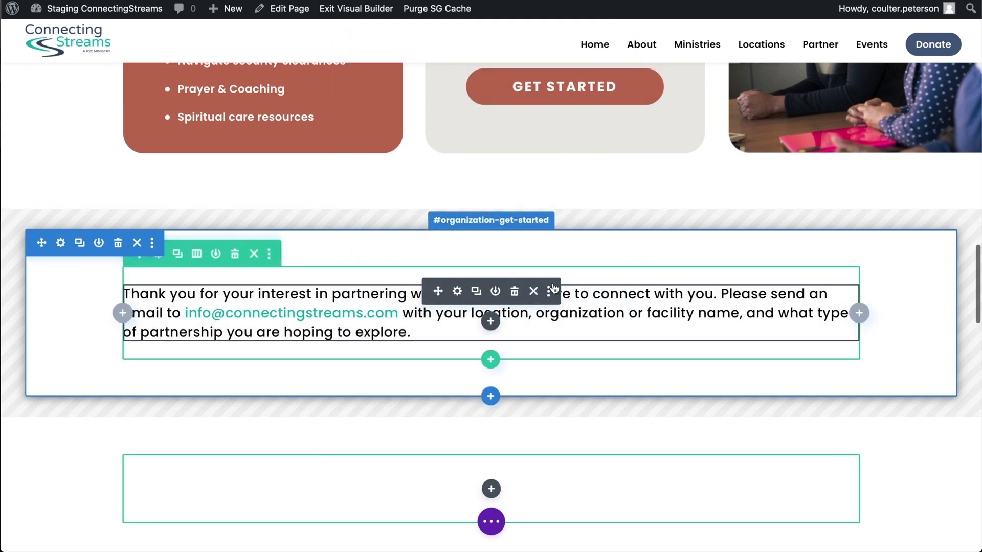
click(476, 292)
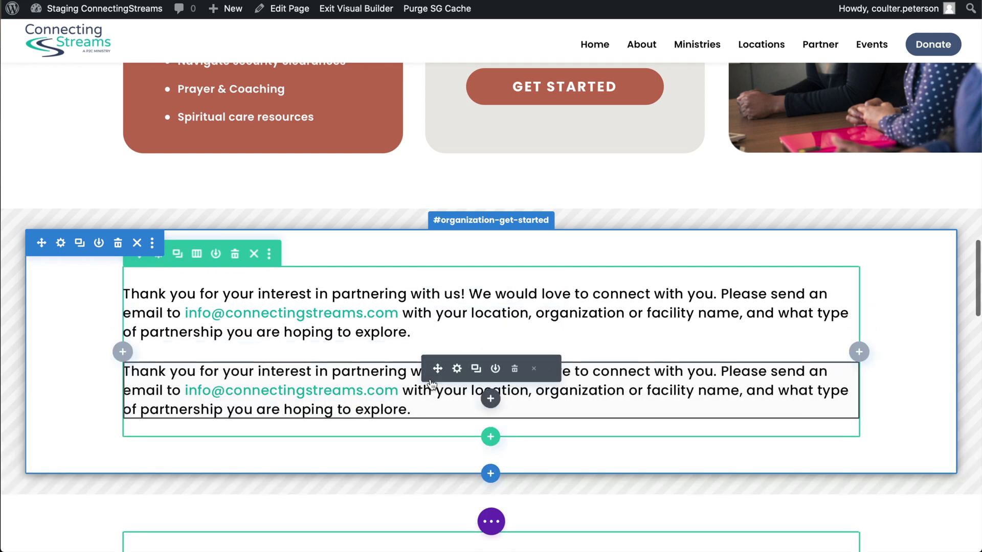
drag(436, 367, 467, 475)
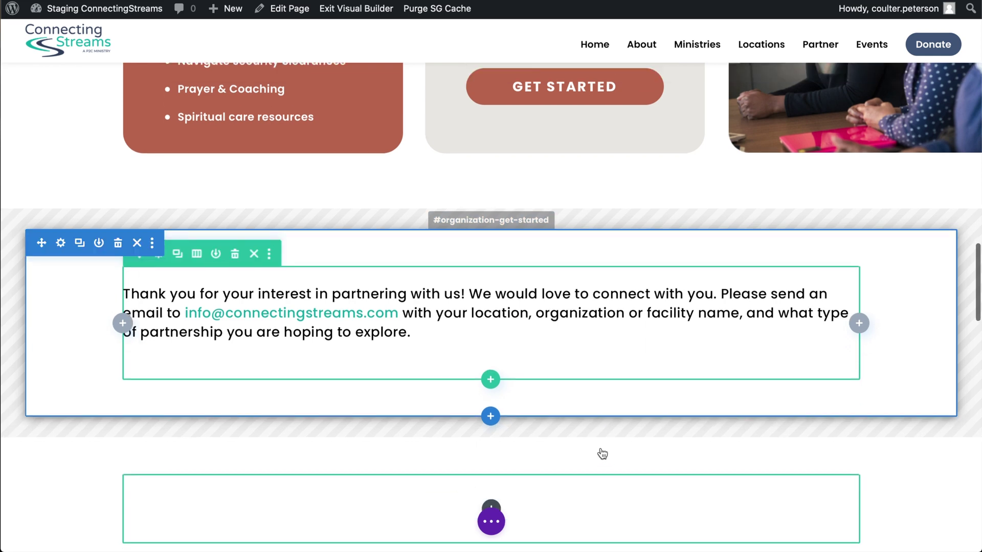
scroll(602, 454, down, 3)
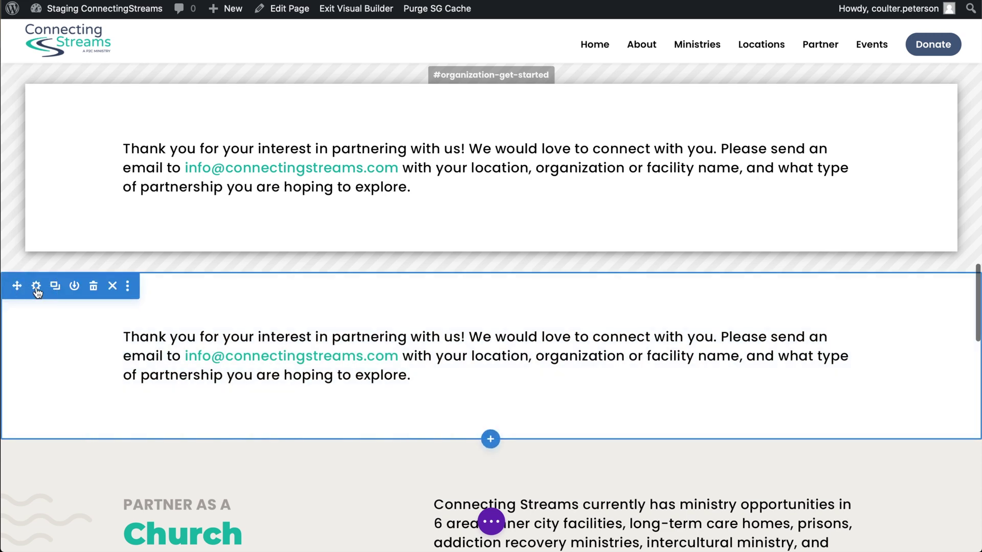
click(35, 290)
Step: Set This is a Popup to YES with Popup ID 'popup-2' and save the section
click(431, 113)
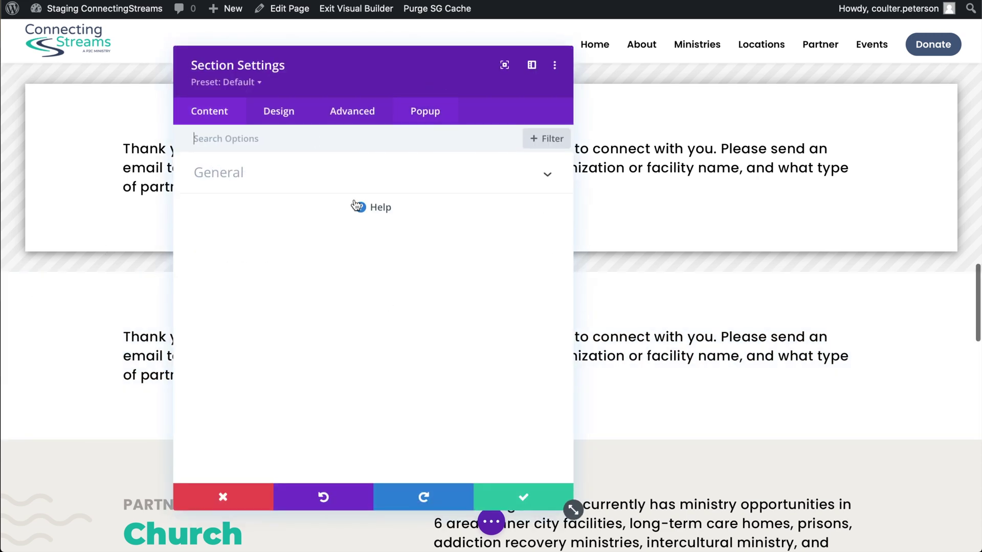
click(301, 184)
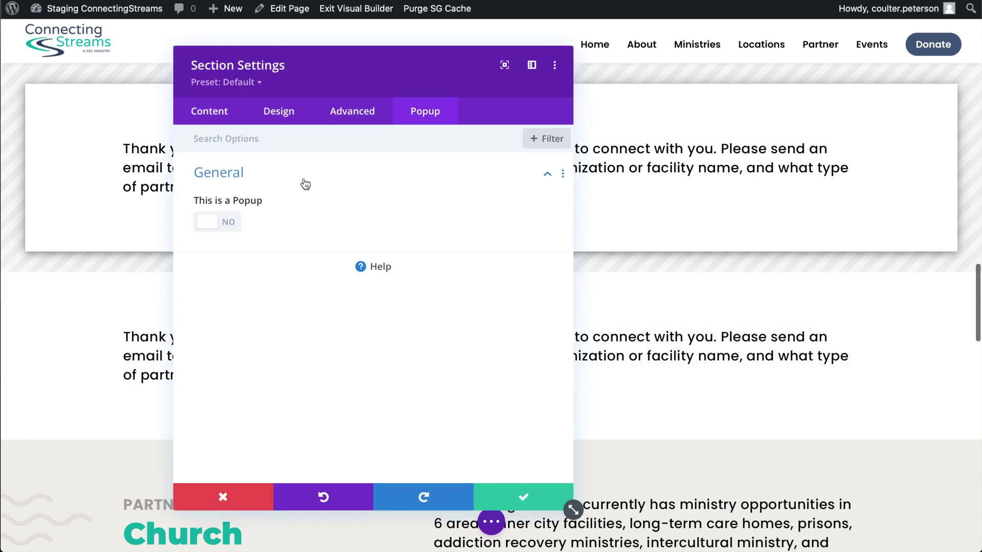
click(218, 235)
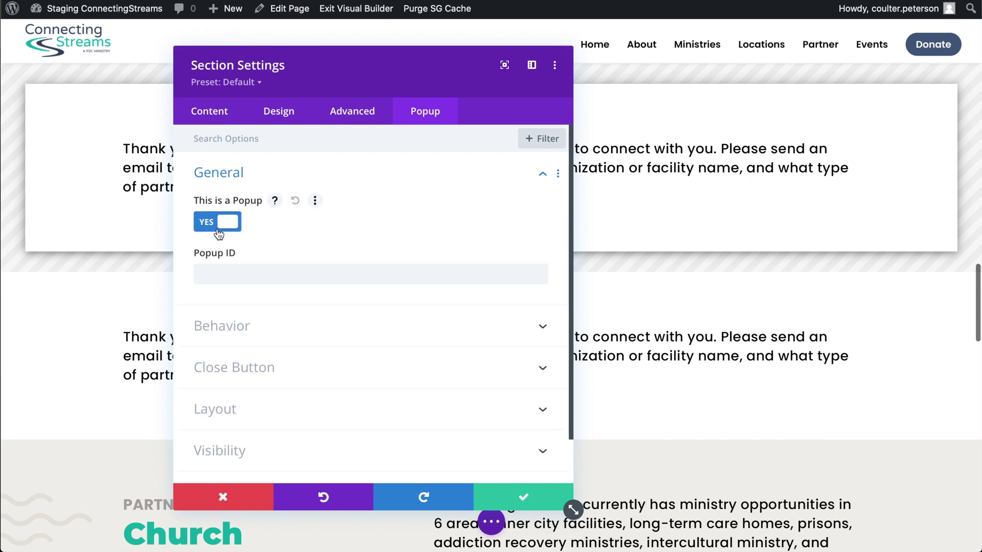
click(306, 264)
text(pop)
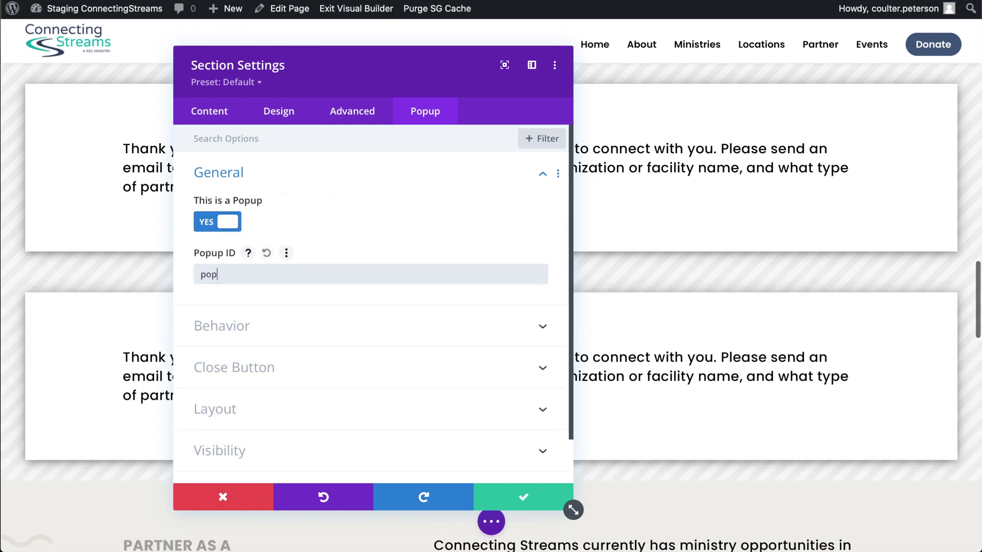
text(up-2)
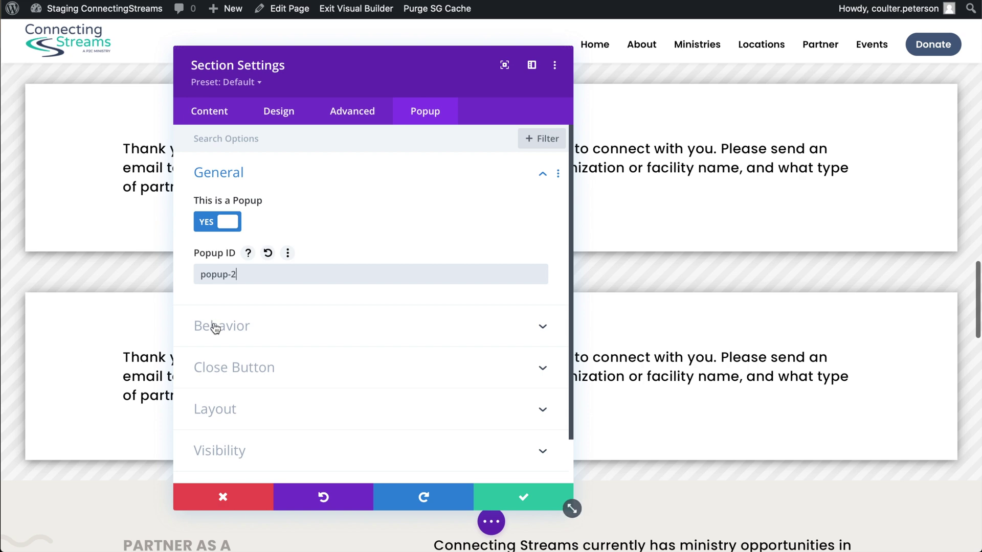
key(ctrl+a)
key(super+c)
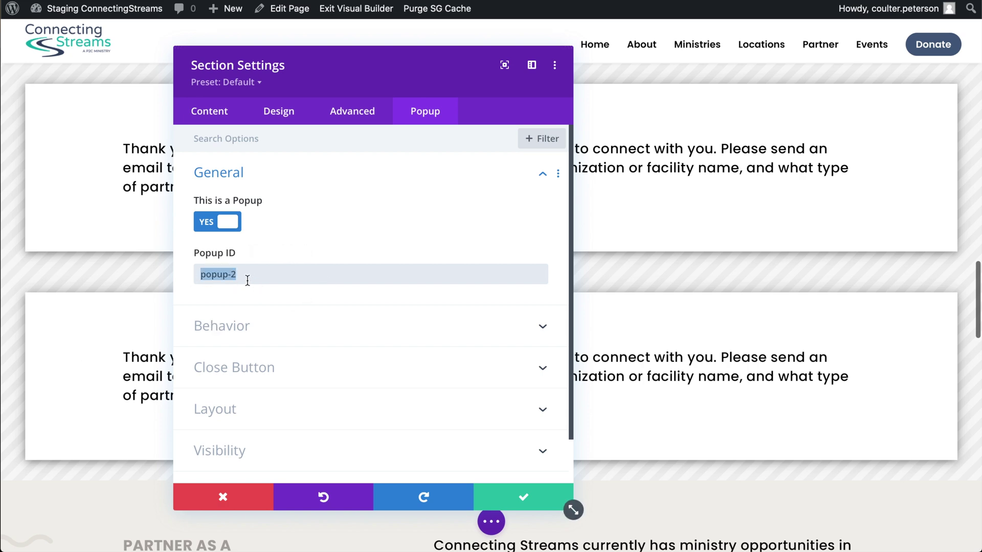
click(534, 495)
Step: Open the GET STARTED button's link settings and paste popup-2 over the anchor name
scroll(612, 477, up, 5)
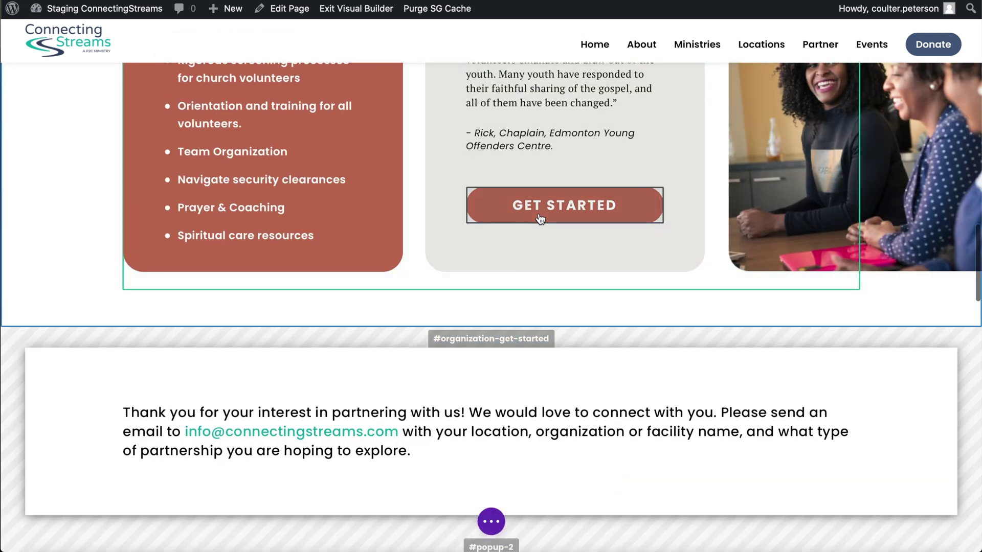
mouse_move(539, 217)
click(531, 195)
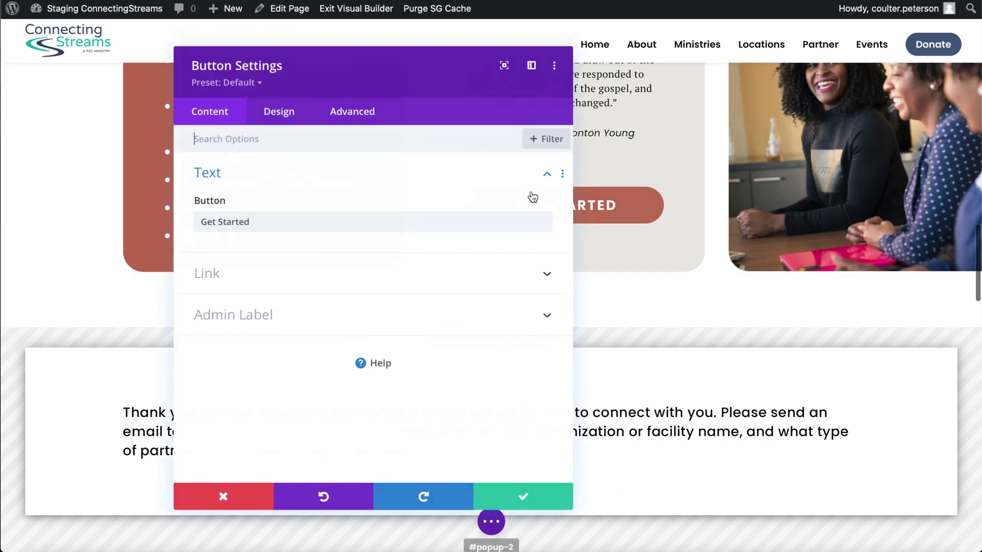
click(244, 287)
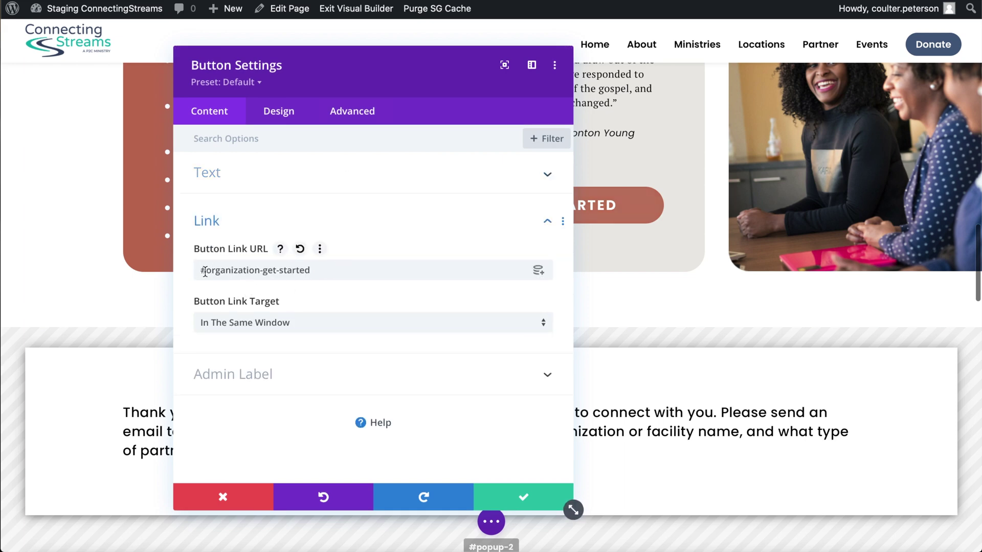
drag(205, 273, 383, 270)
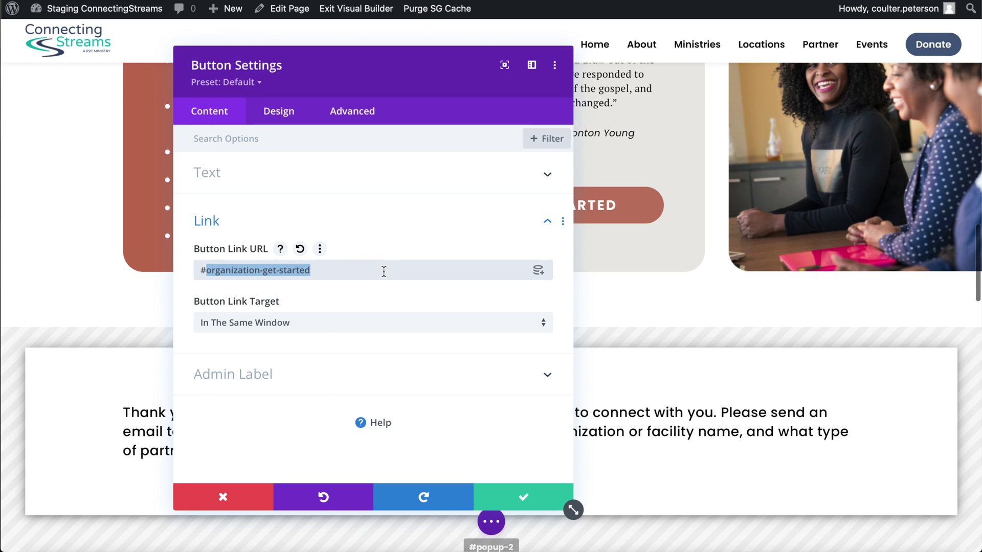
key(super+v)
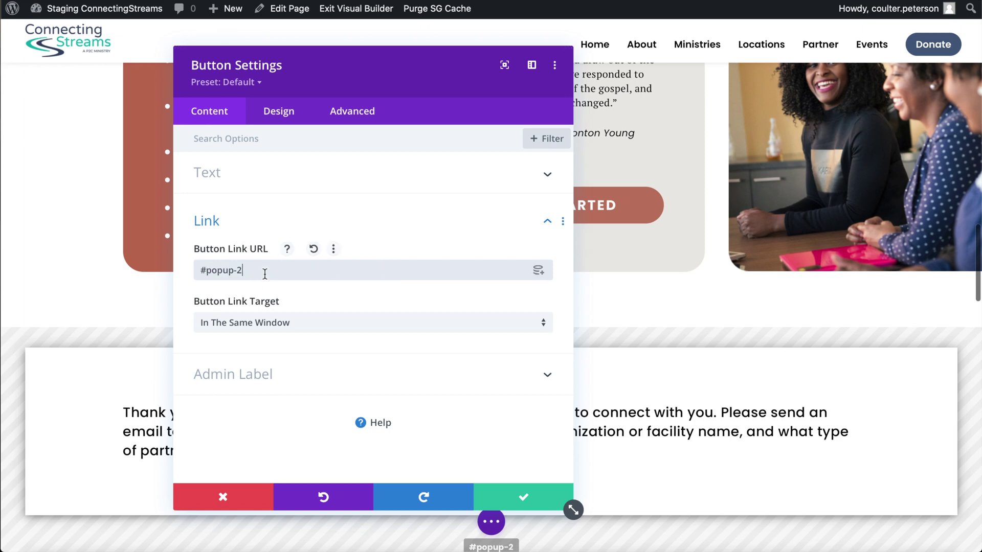
triple_click(190, 266)
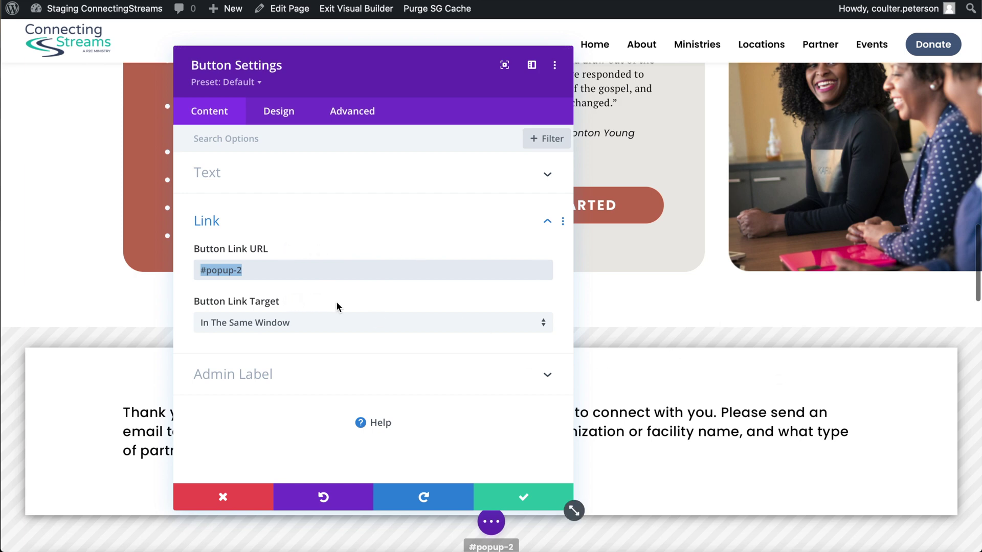
text(https://goog)
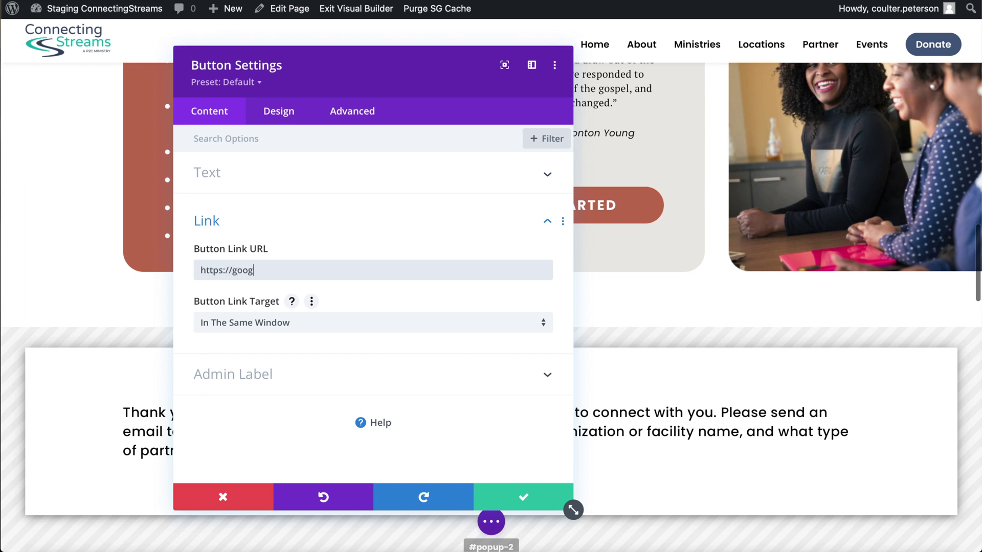
text(le/com)
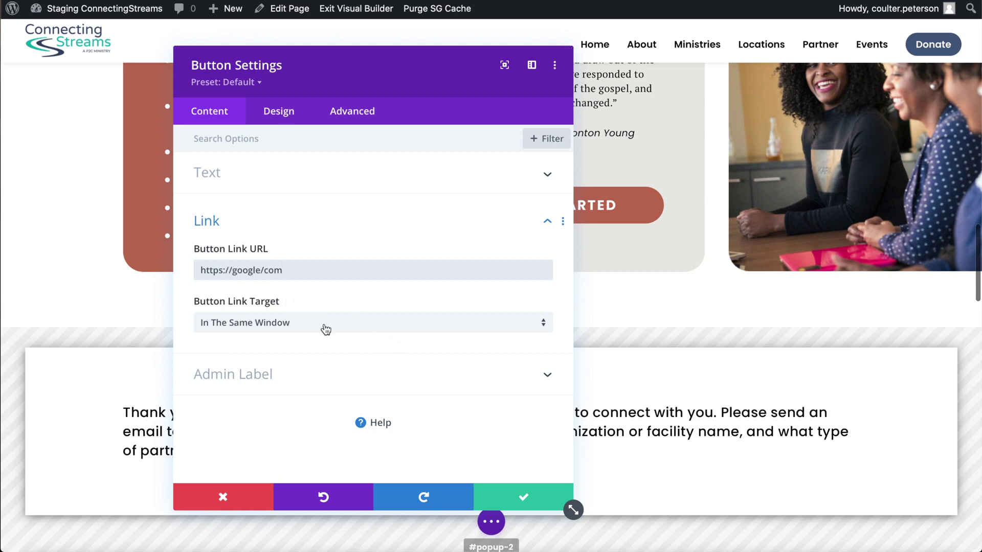
click(324, 326)
click(282, 357)
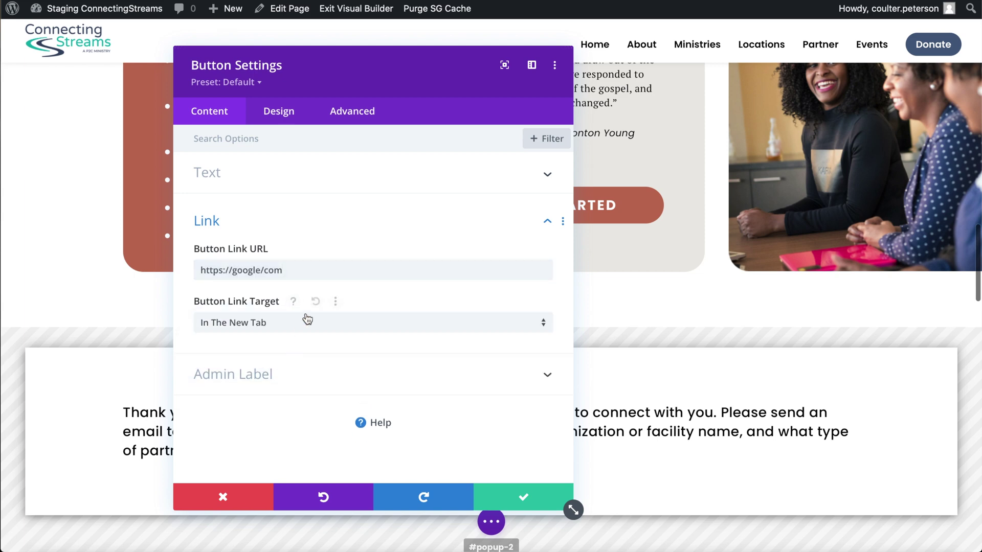
click(264, 270)
key(BackSpace)
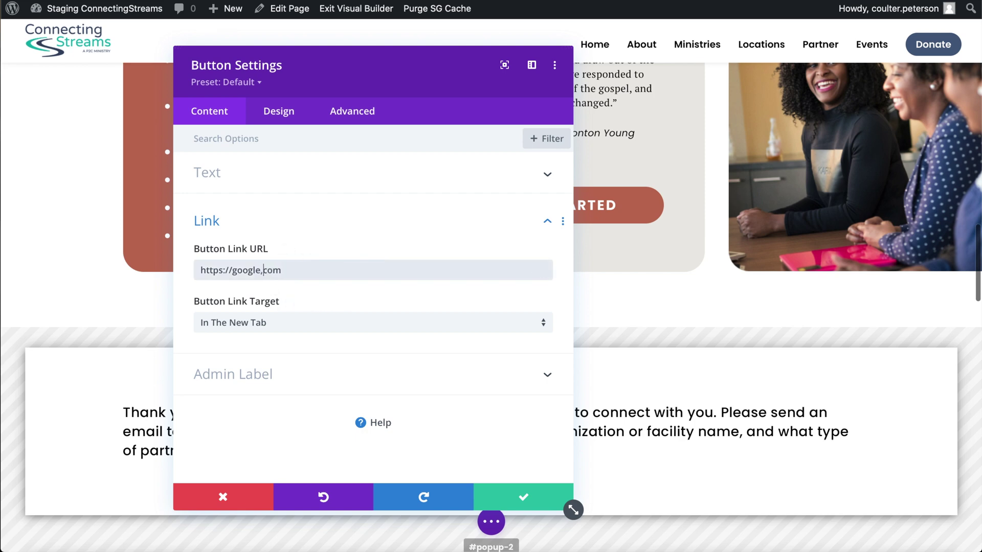
click(307, 330)
click(301, 346)
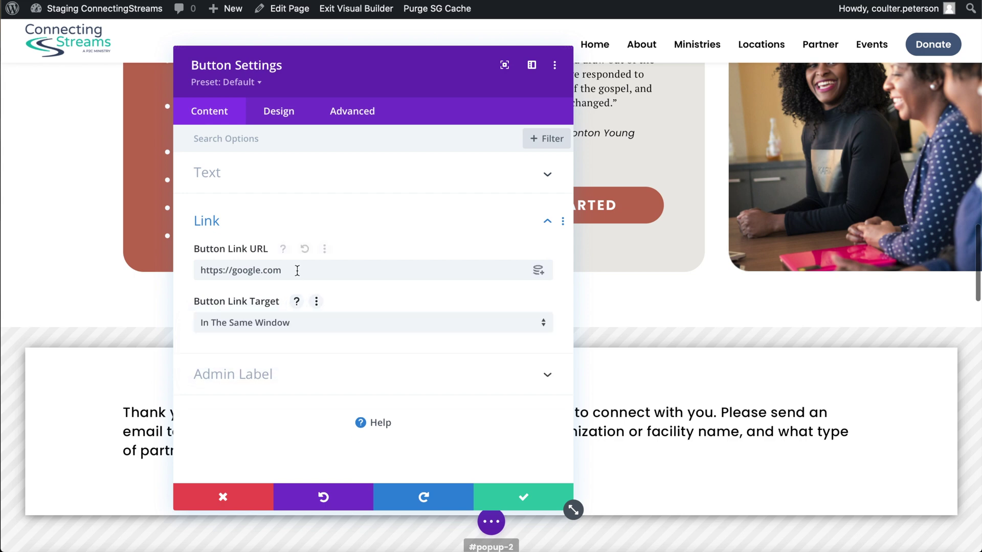
Step: Replace the link with #popup-2, undo it, and discard the button changes
click(307, 269)
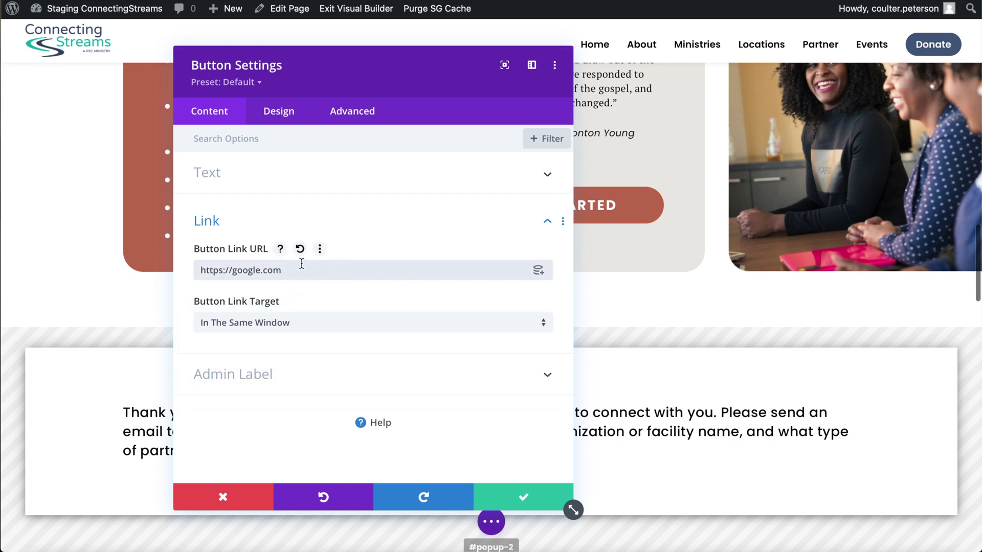
drag(306, 268, 102, 272)
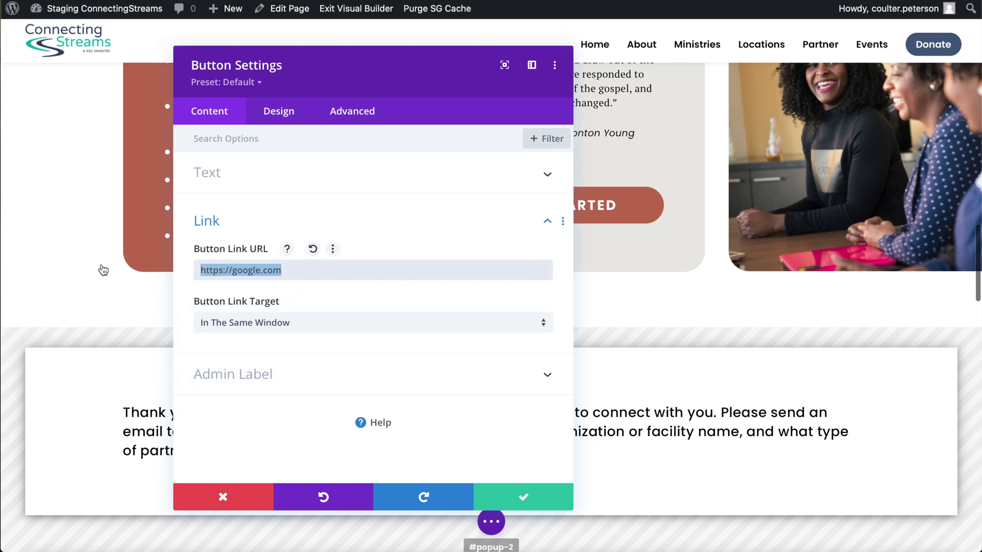
text(#popup-2)
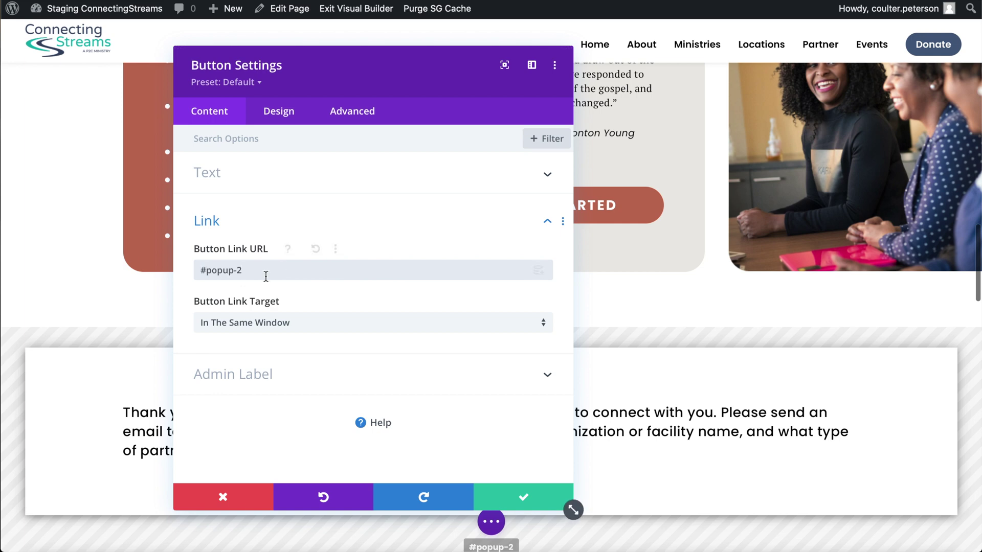
key(super+z)
key(super+z)
key(super+z)
key(super+z)
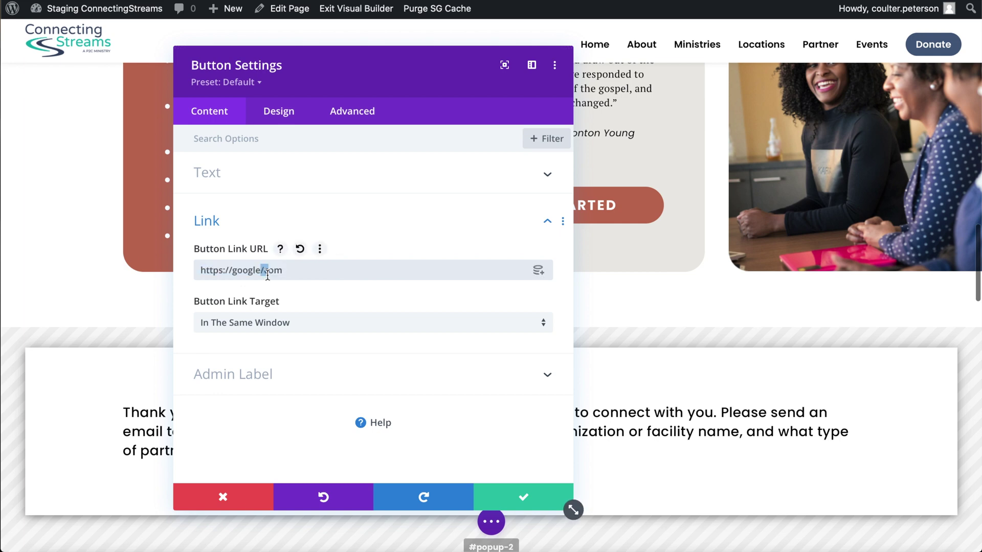
click(318, 265)
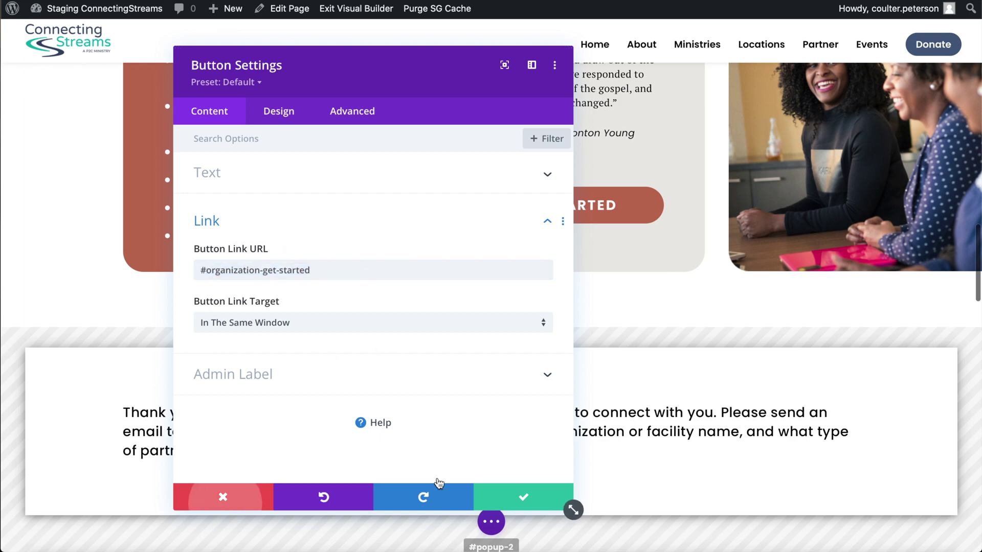
click(625, 411)
Step: Set the #popup-2 section's Design > Border Rounded Corners to 20px and save
scroll(588, 338, down, 3)
scroll(552, 342, down, 2)
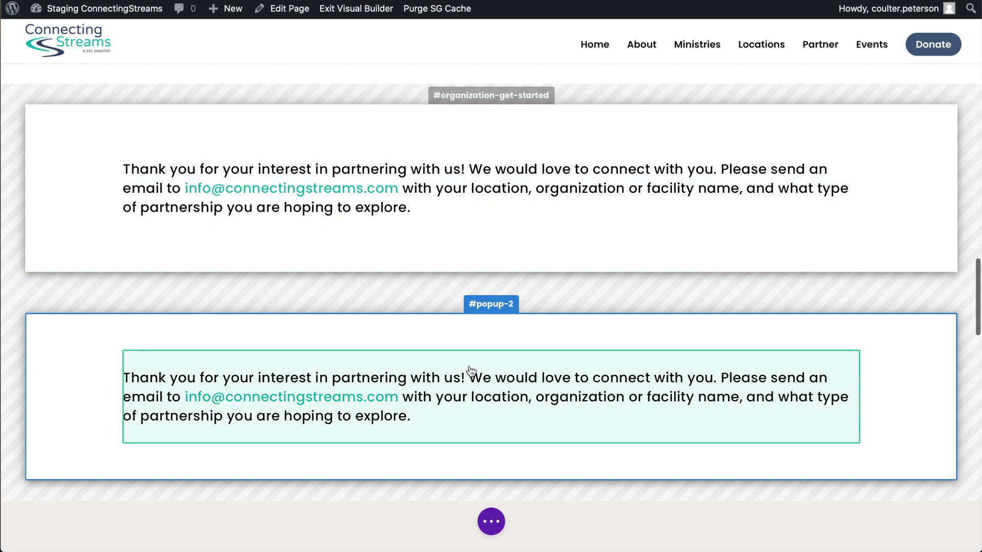
mouse_move(66, 338)
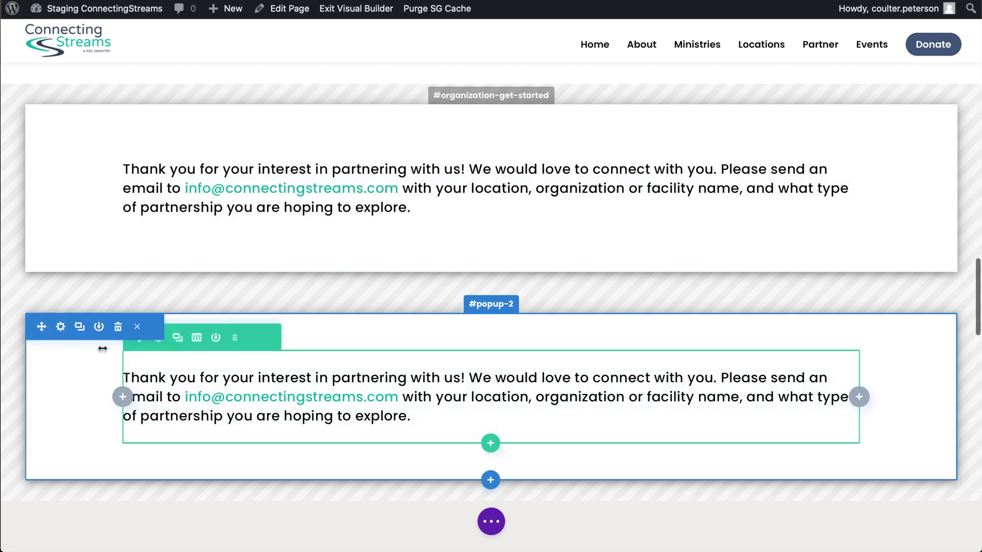
click(61, 327)
click(288, 112)
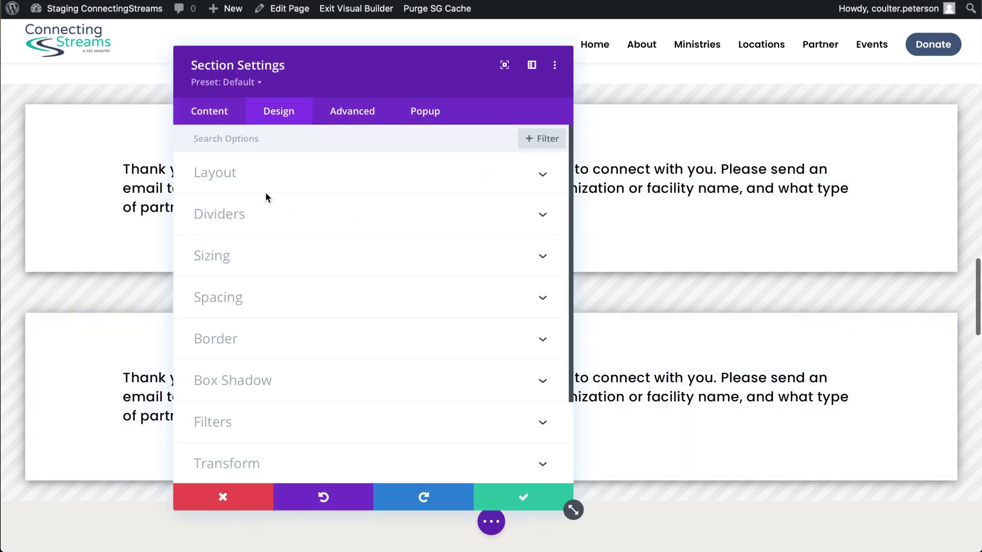
click(233, 342)
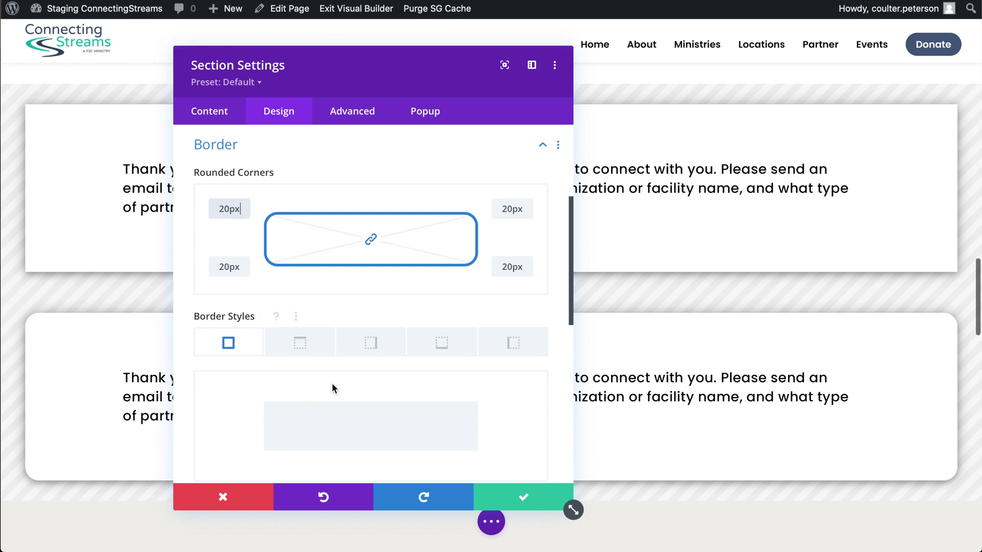
click(536, 505)
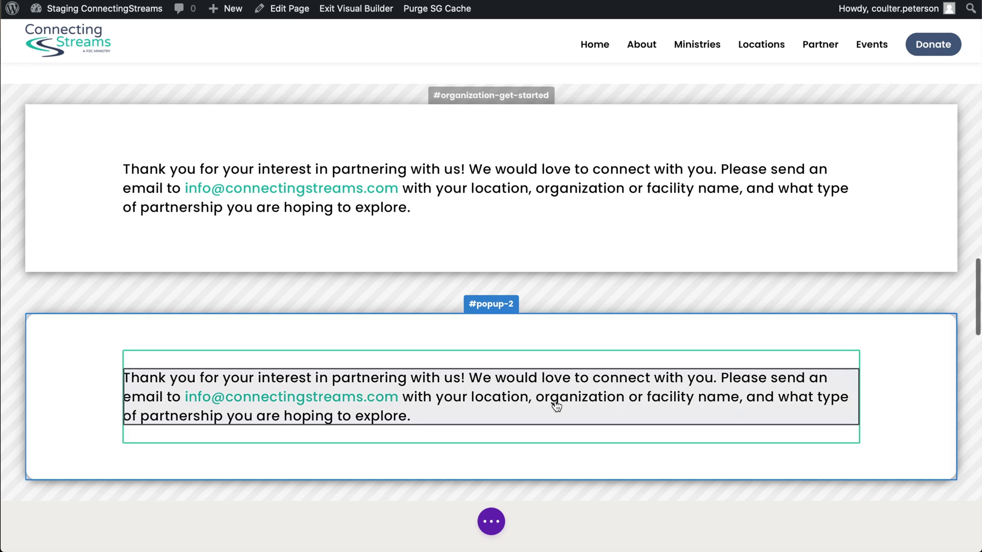
mouse_move(475, 381)
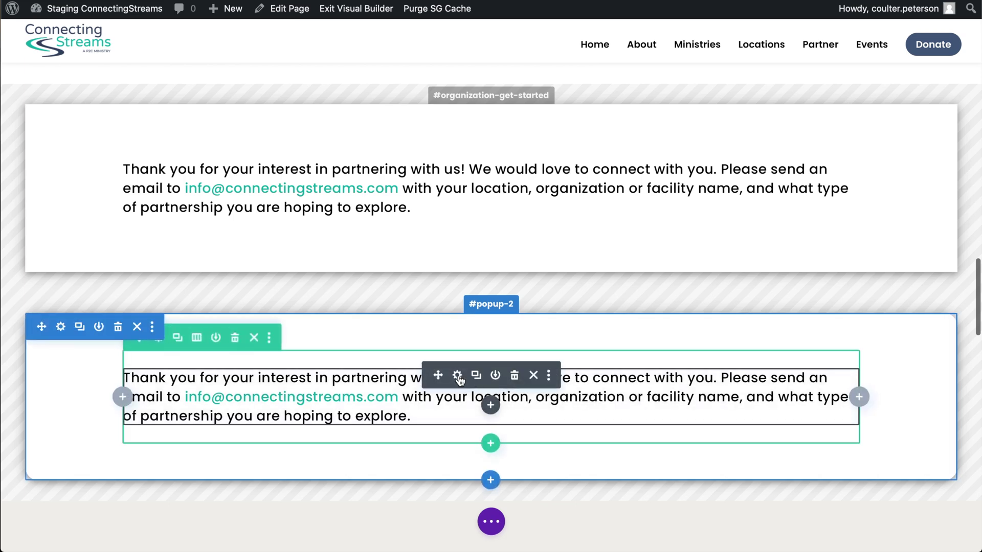
click(459, 379)
click(469, 229)
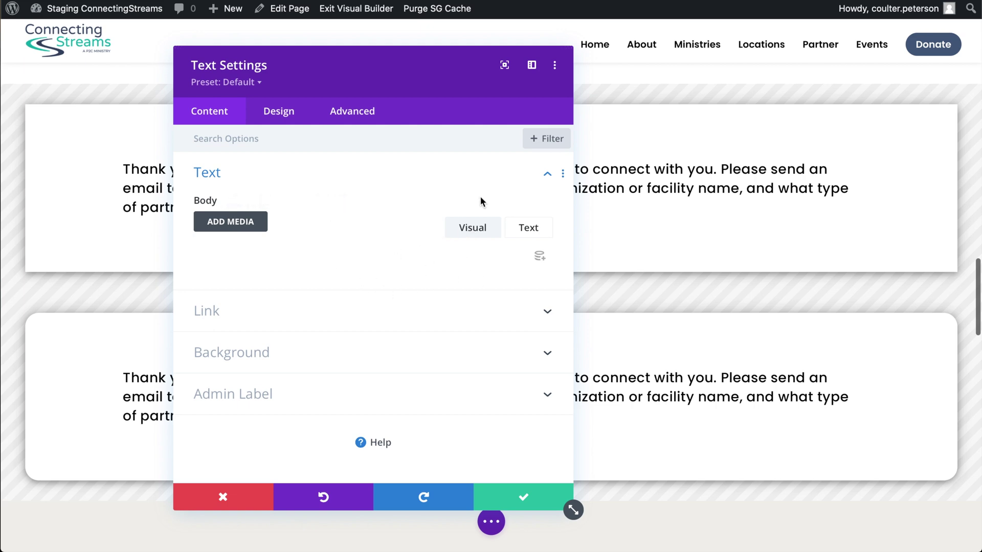
click(530, 228)
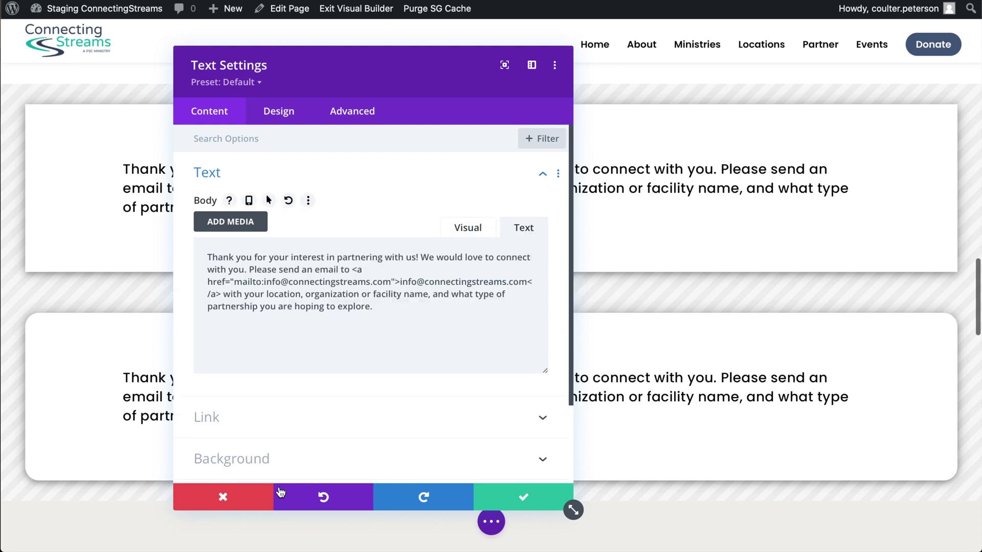
click(222, 497)
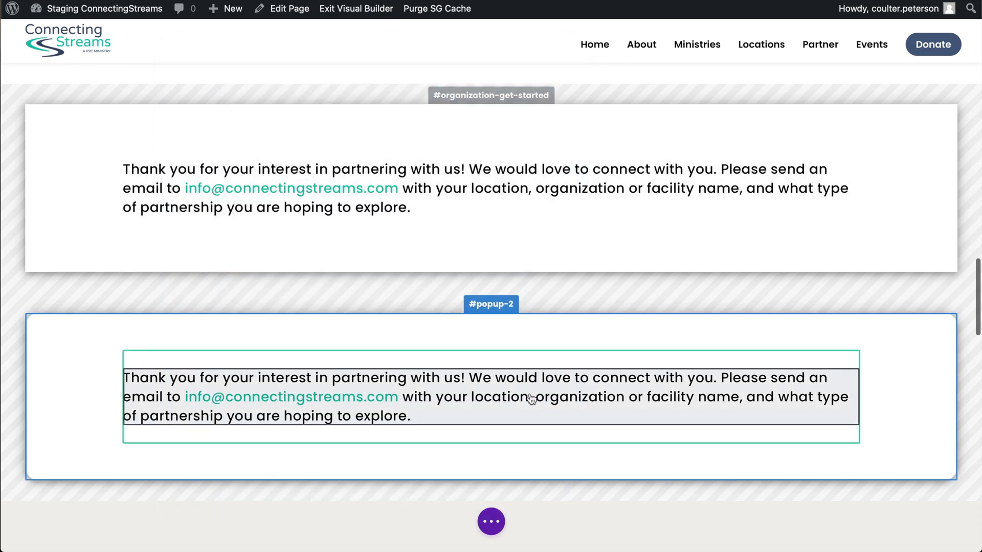
mouse_move(491, 403)
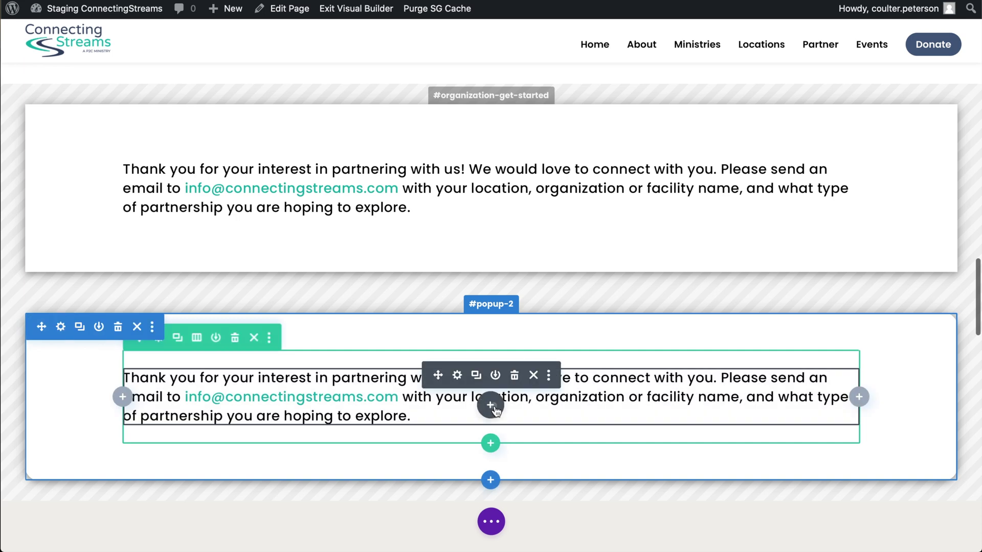
click(491, 406)
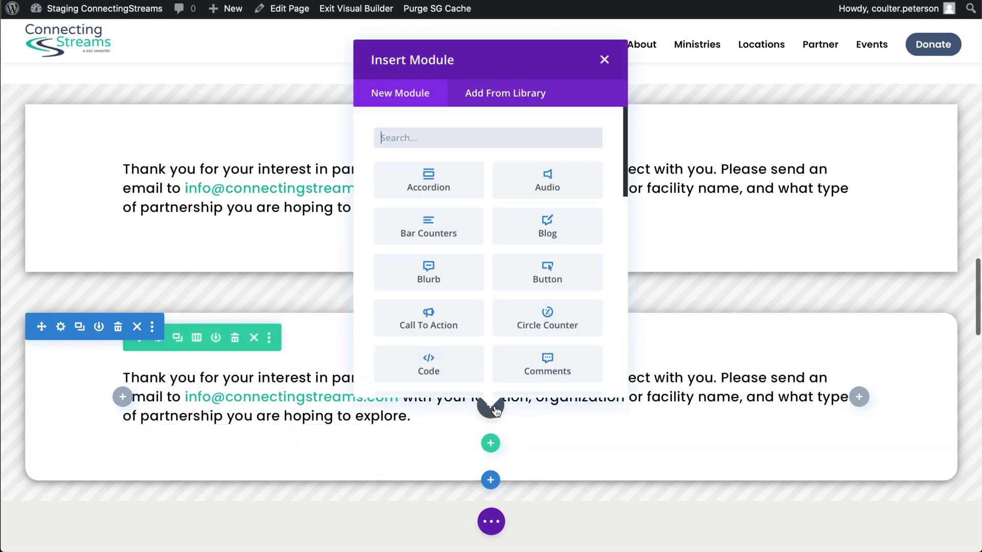
Step: Insert a Blurb module and look at its Design image and icon placement choices
click(420, 265)
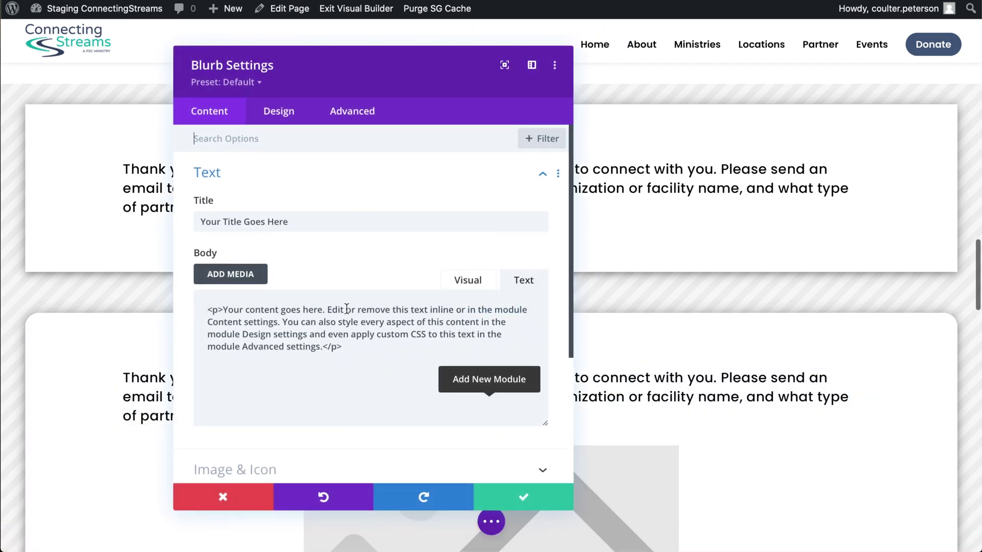
scroll(356, 199, down, 1)
click(279, 111)
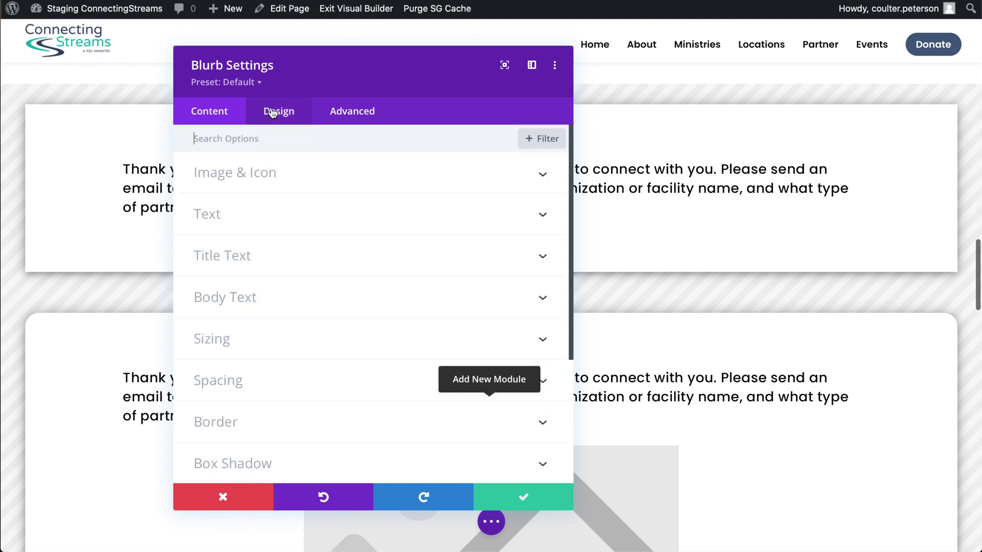
click(244, 183)
click(260, 225)
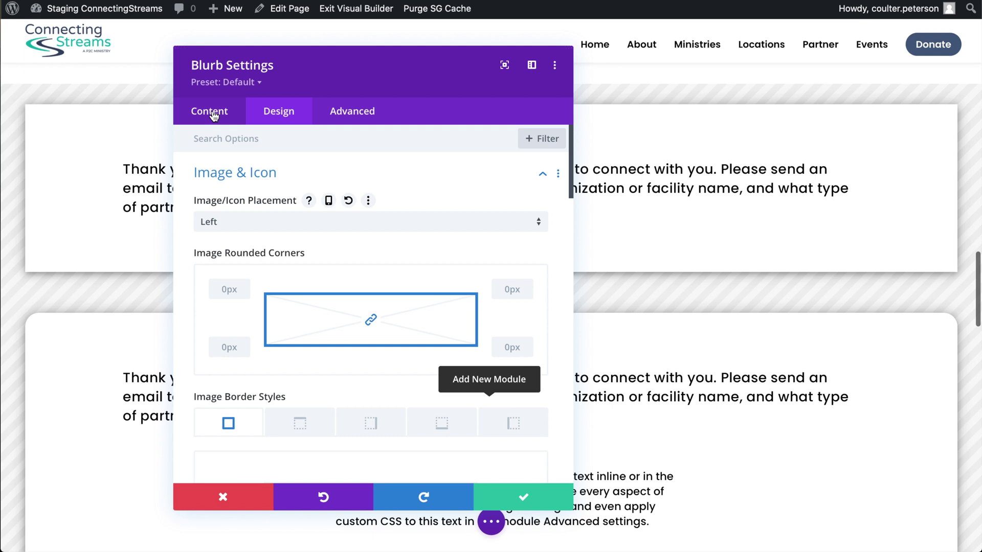
Step: Switch Use Icon to YES in Content > Image & Icon and choose the right-pointing triangle icon
click(209, 111)
click(271, 216)
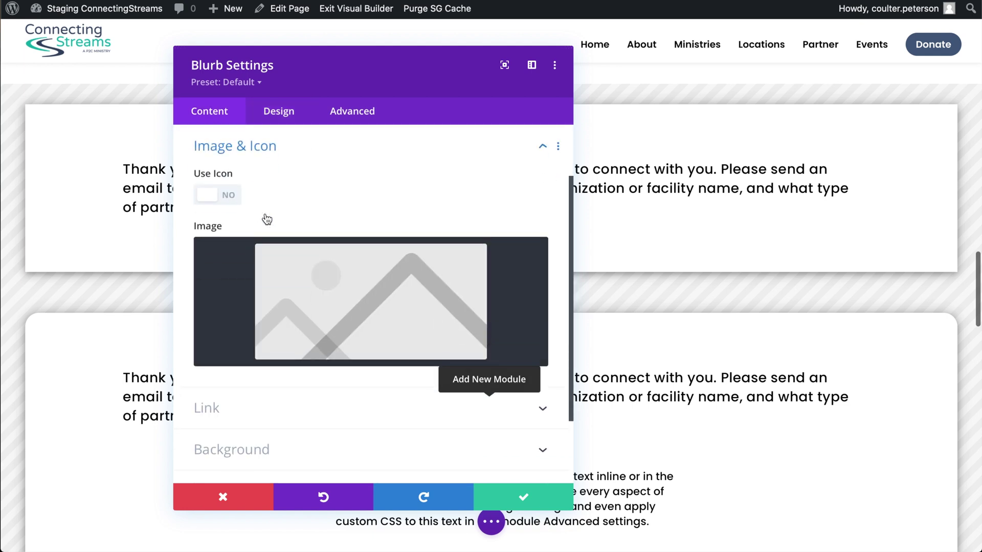
scroll(314, 334, down, 1)
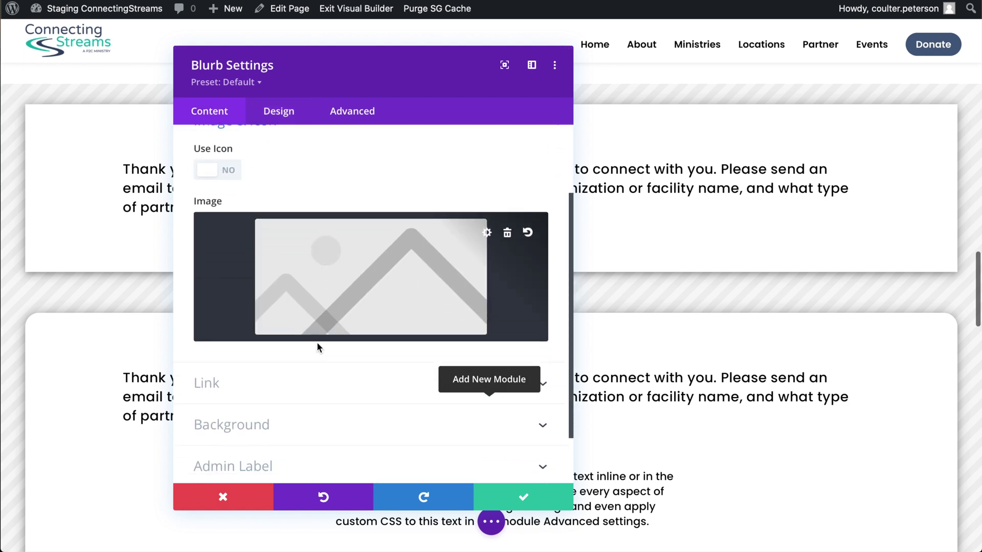
click(213, 172)
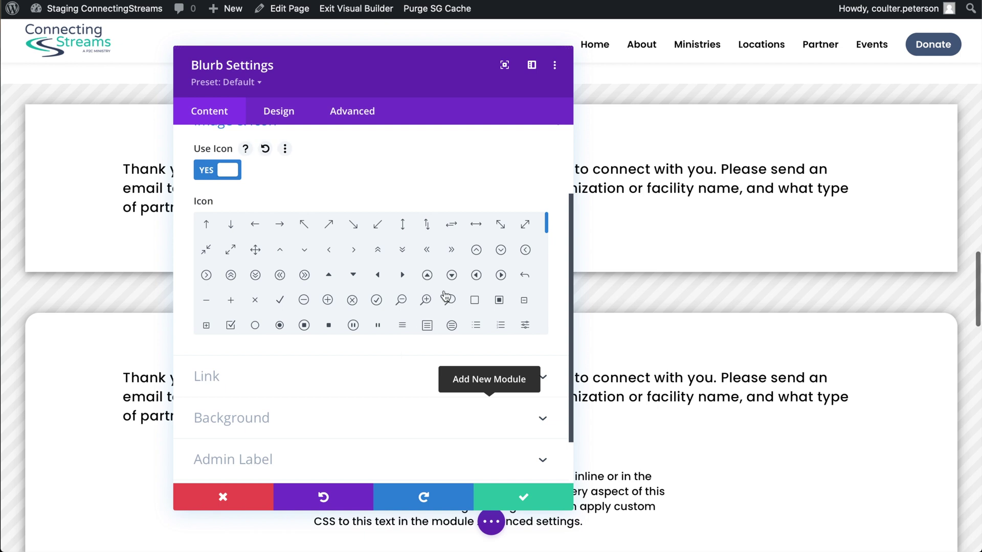
click(403, 277)
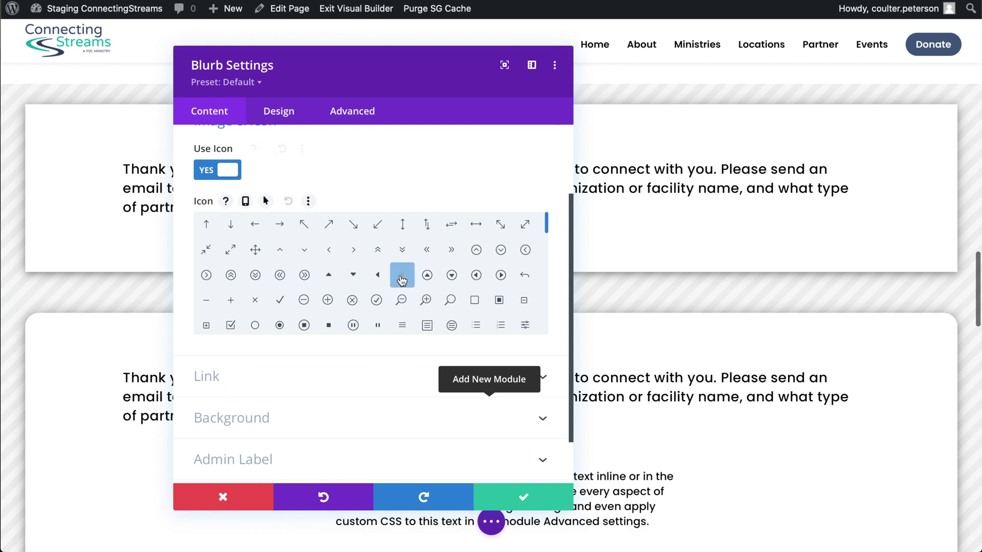
click(310, 383)
click(304, 197)
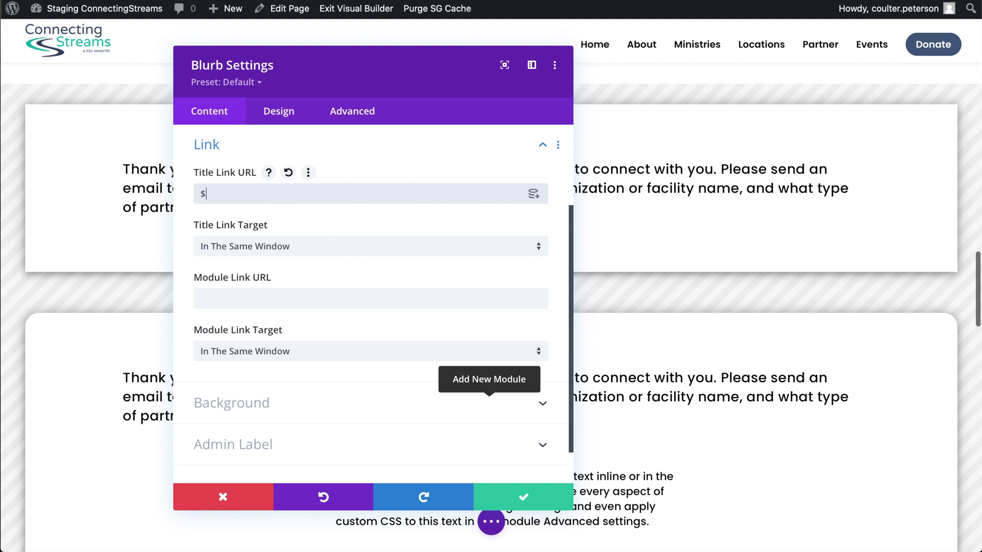
key(BackSpace)
text(#partner-with-a-church)
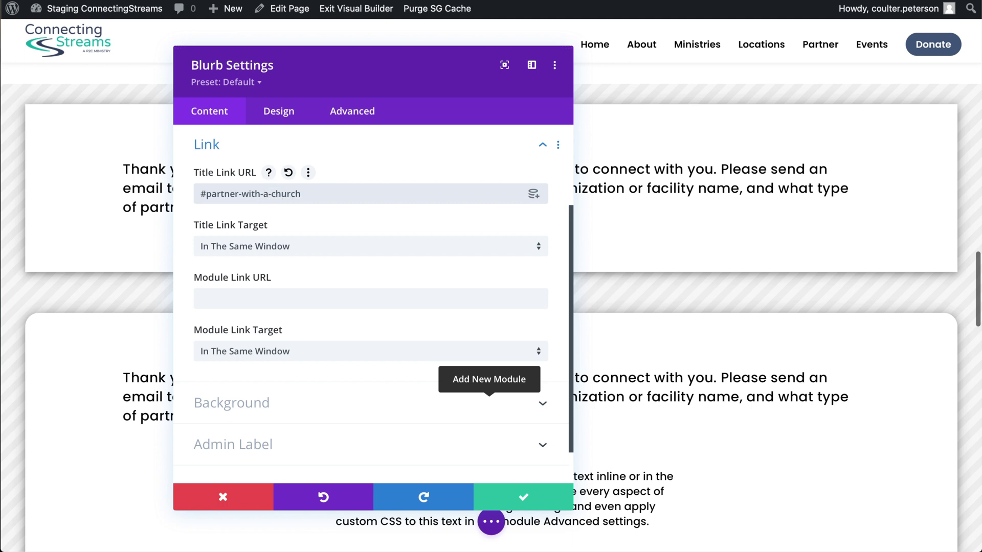
triple_click(196, 193)
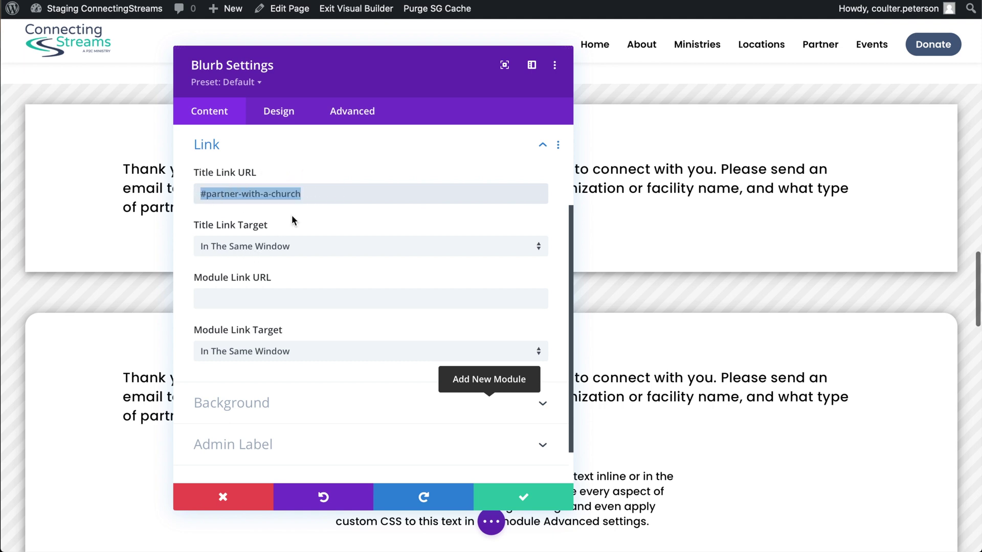
key(BackSpace)
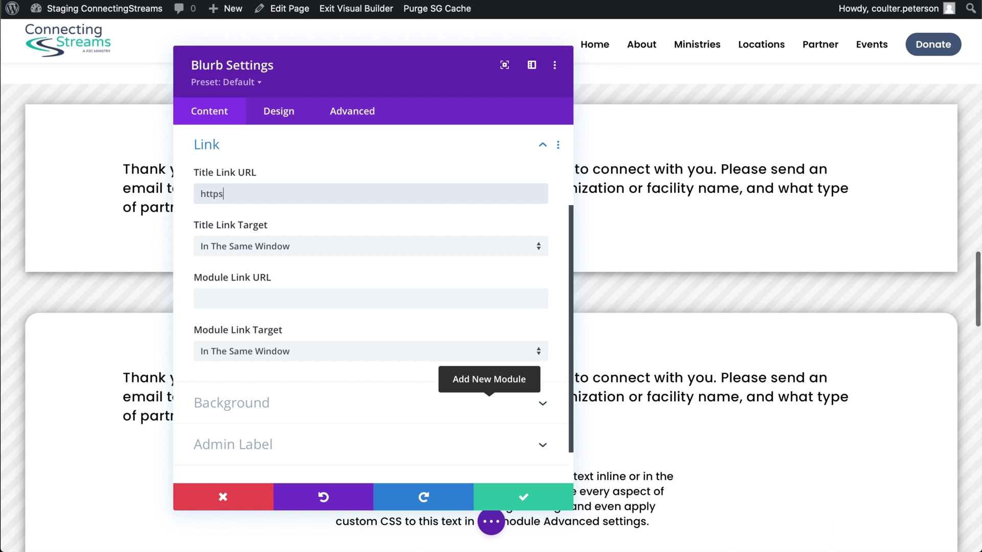
text(https://google.ca)
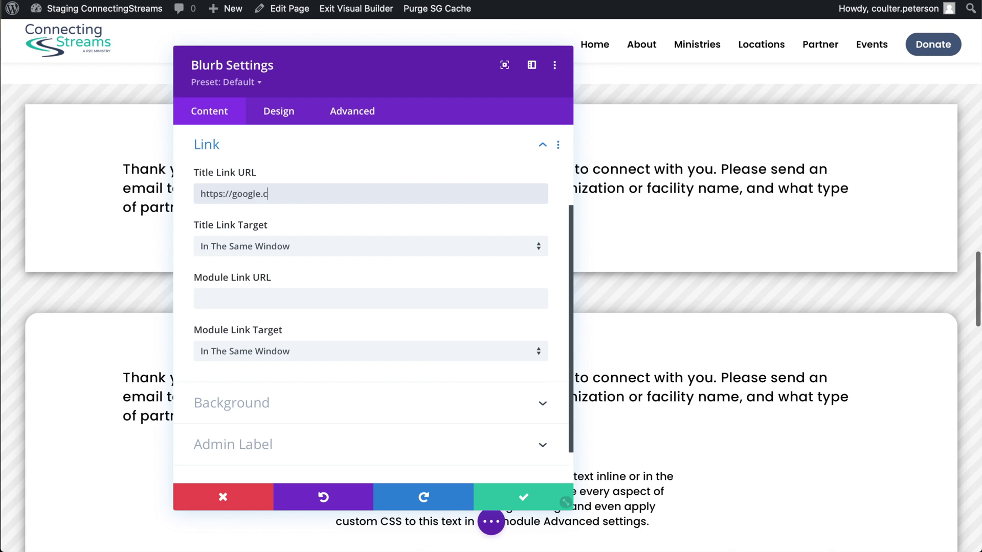
click(276, 254)
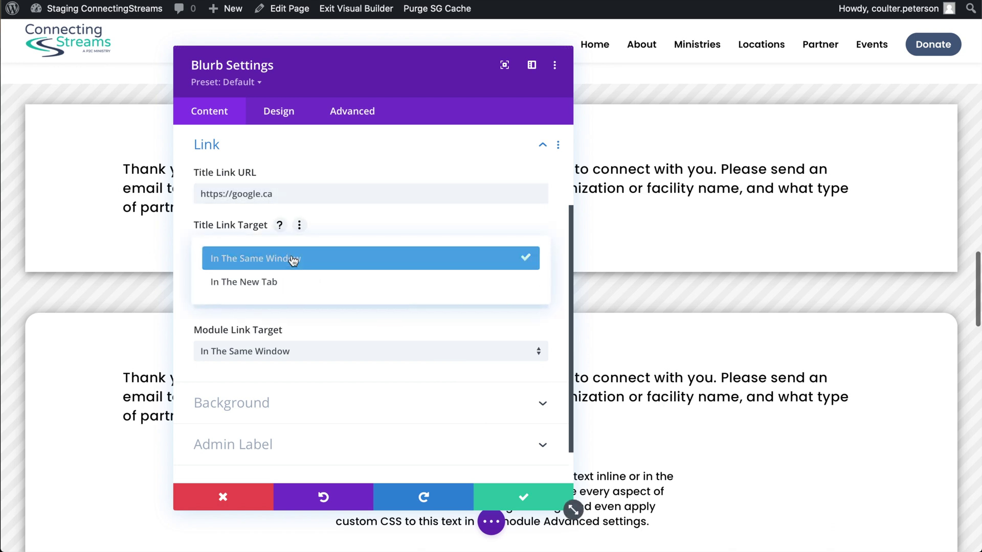
click(299, 282)
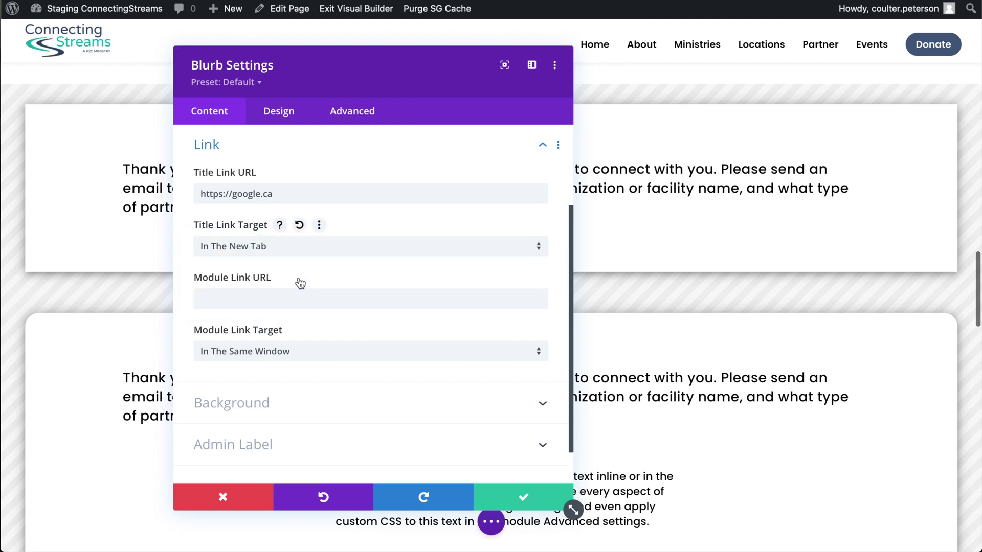
Step: Replace the title link URL with /locations/ and set the target to In The Same Window
drag(291, 194, 182, 193)
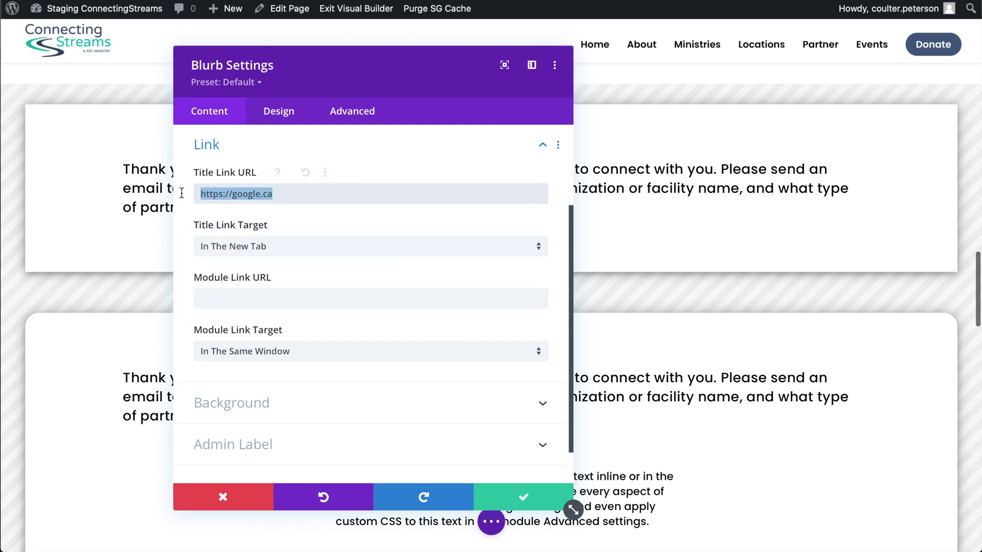
text(/locations/)
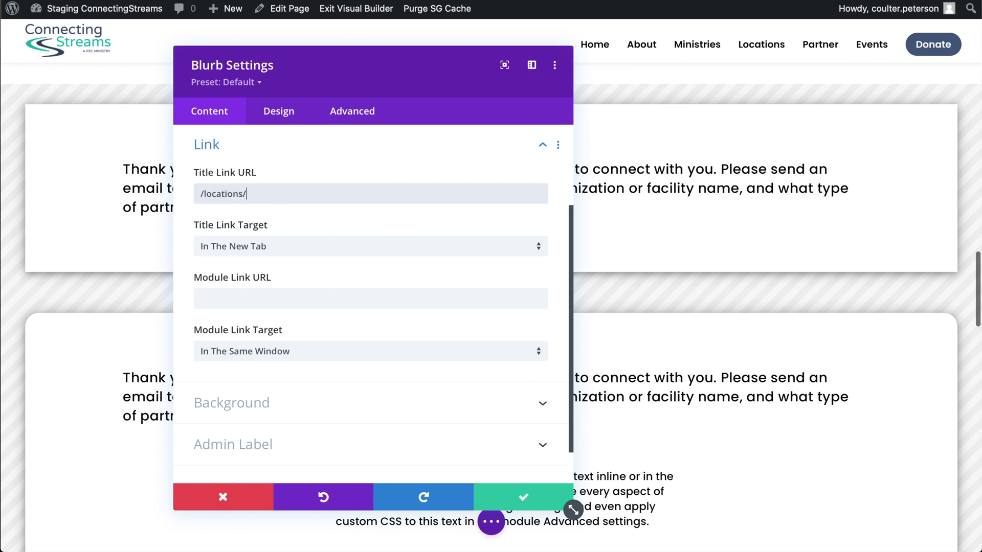
click(284, 247)
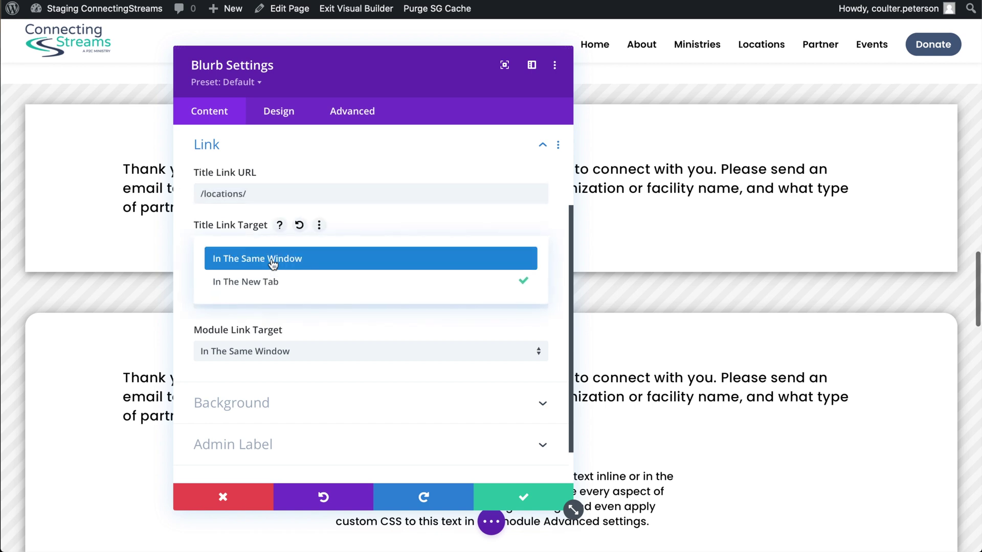
click(274, 258)
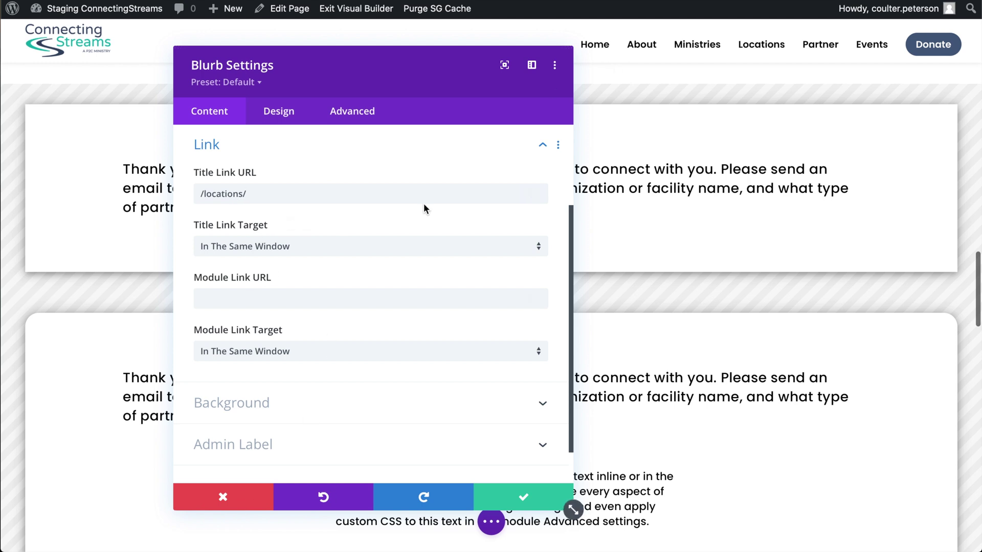
scroll(469, 264, down, 1)
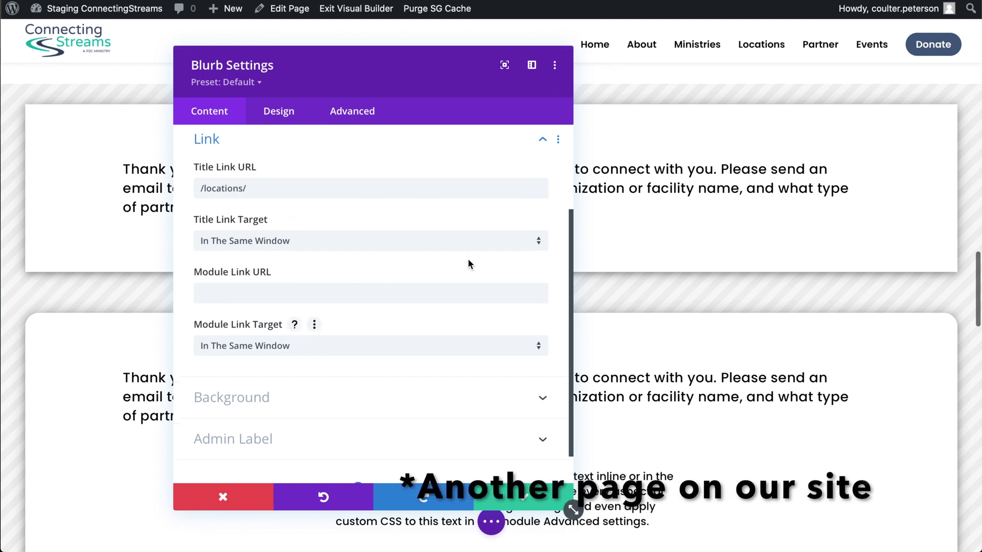
scroll(468, 264, up, 5)
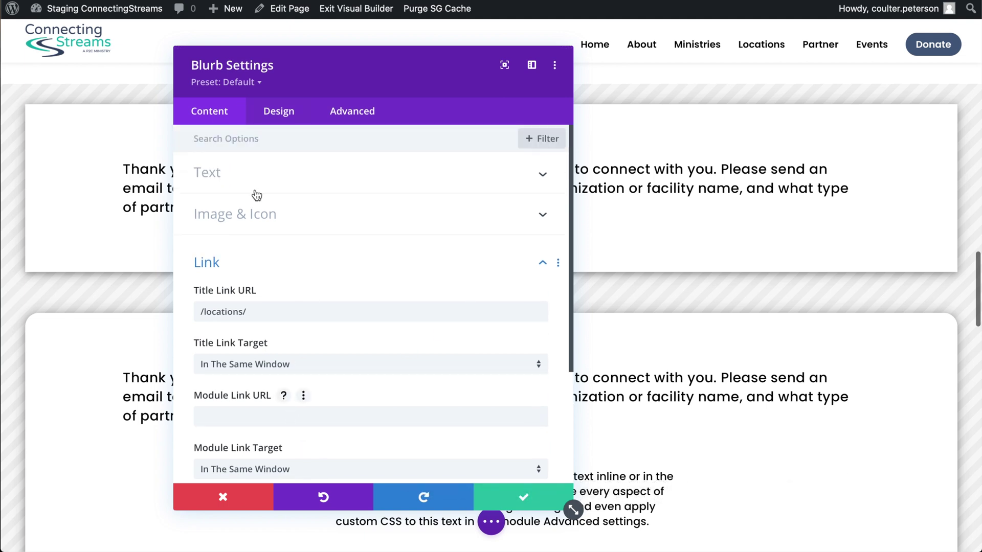
Step: Set the blurb's icon colour to red, then return to Content with the panel moved right
click(279, 113)
click(249, 175)
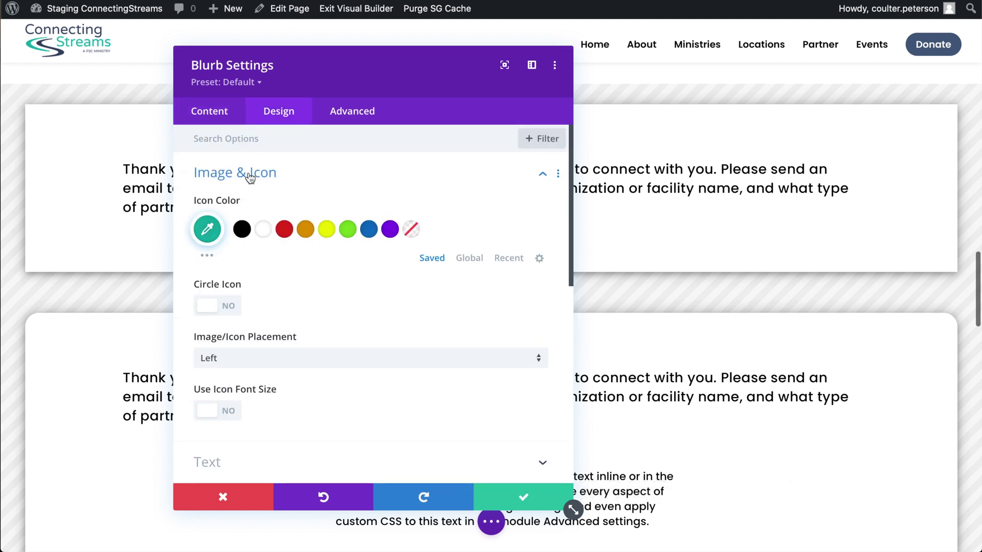
click(284, 229)
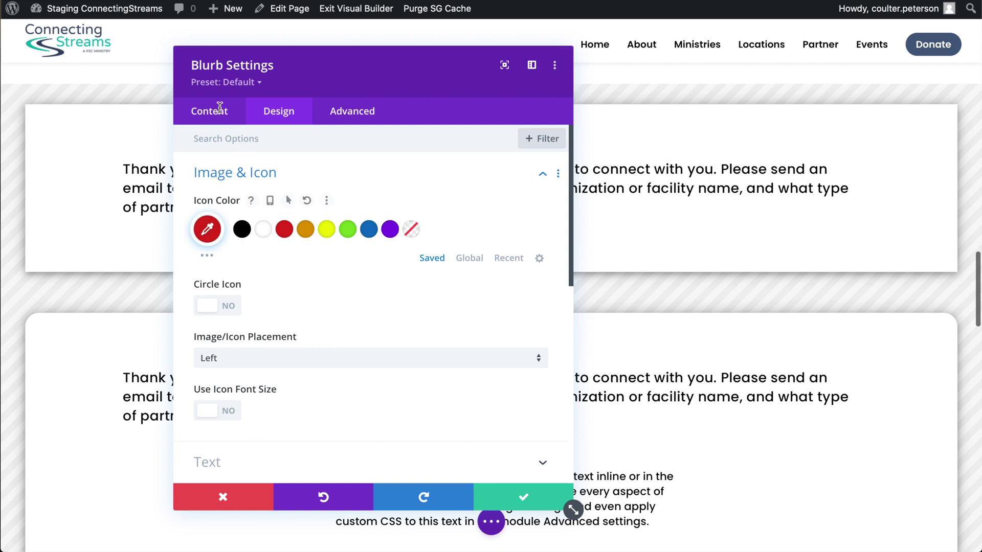
click(212, 113)
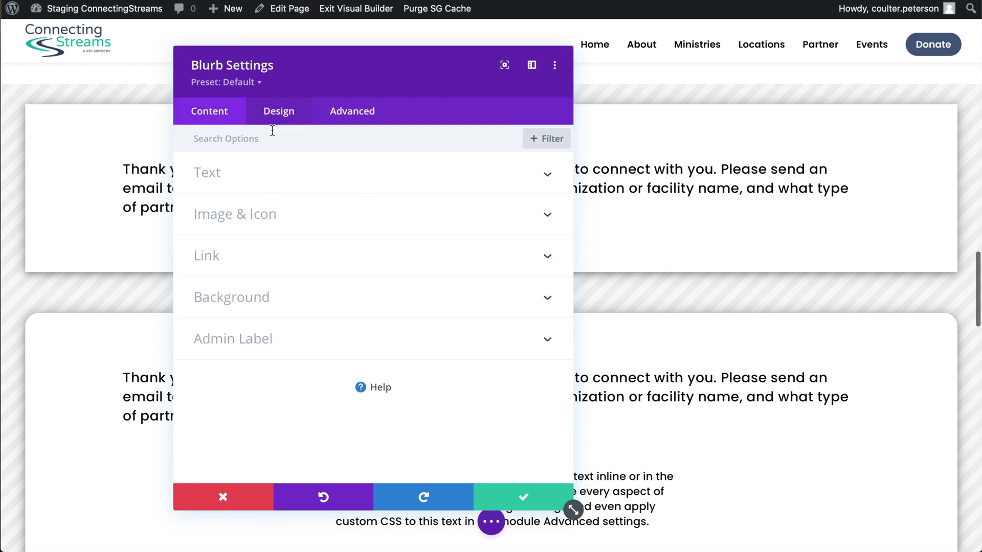
drag(312, 79, 596, 111)
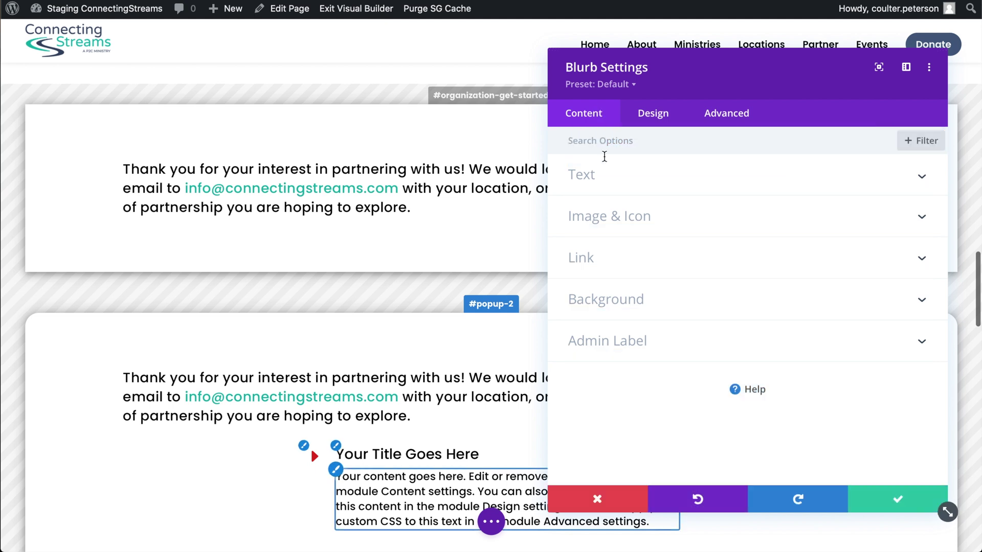
click(614, 185)
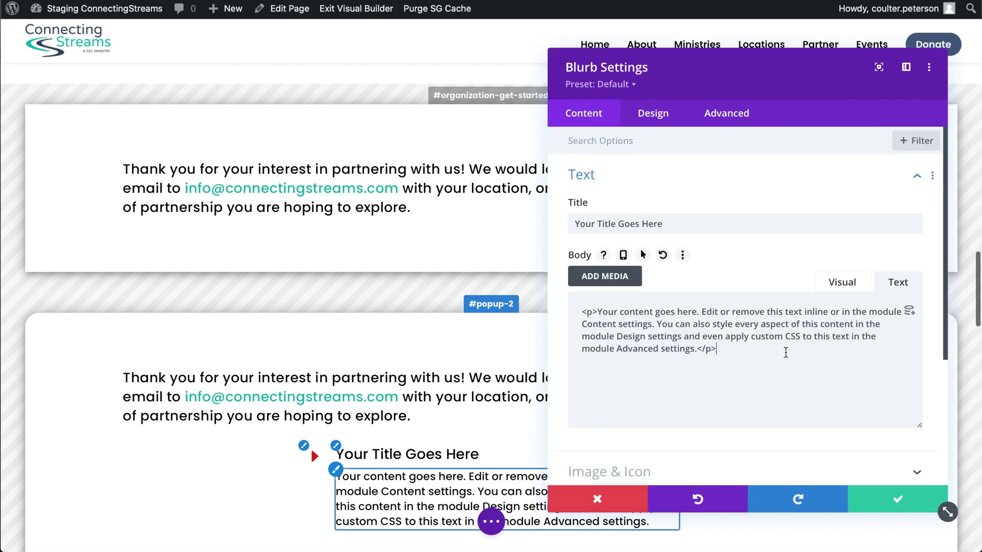
Step: Clear the blurb's body text, retitle it 'Click here for locations', save, and reopen its settings
triple_click(786, 353)
key(BackSpace)
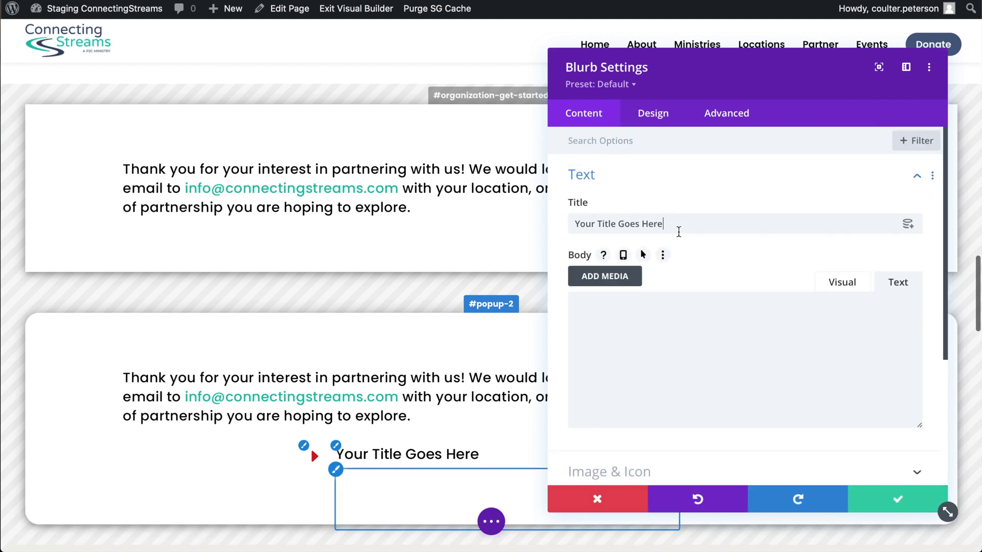
triple_click(678, 232)
text(Click er)
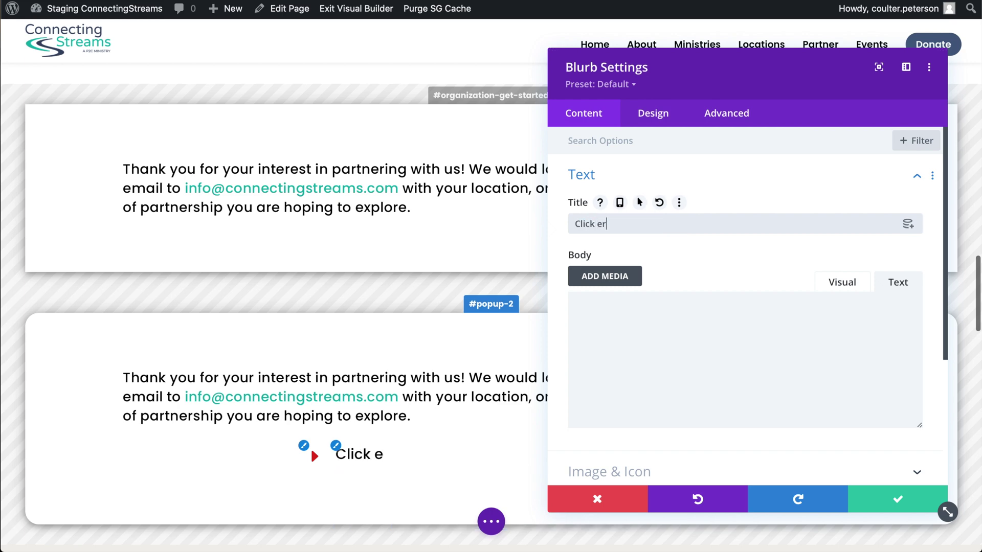
text(e for locations)
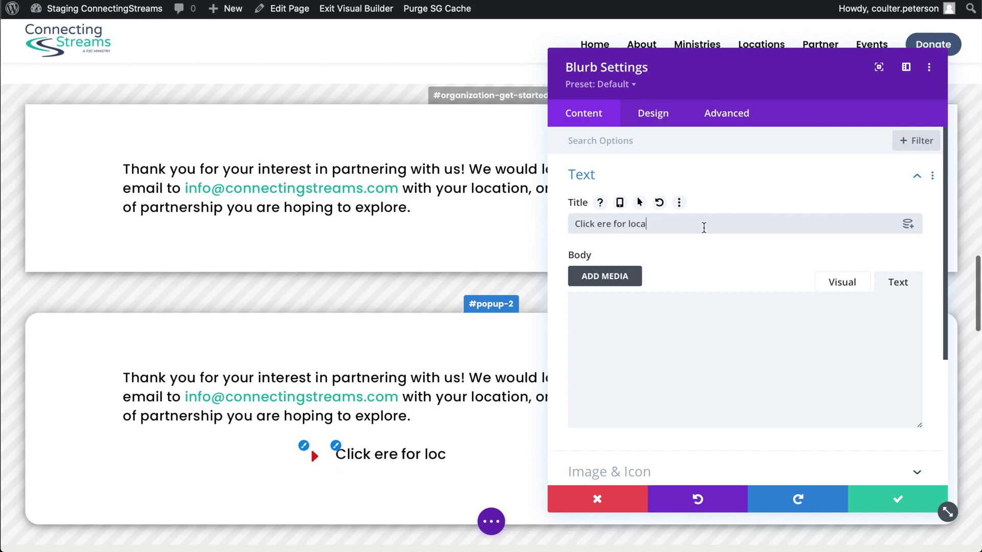
click(598, 225)
text(h)
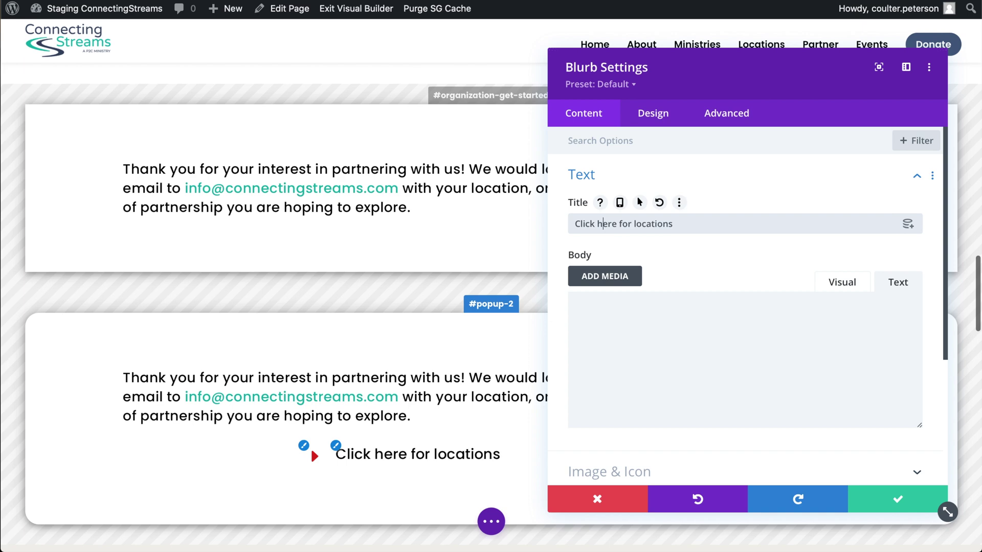
click(888, 505)
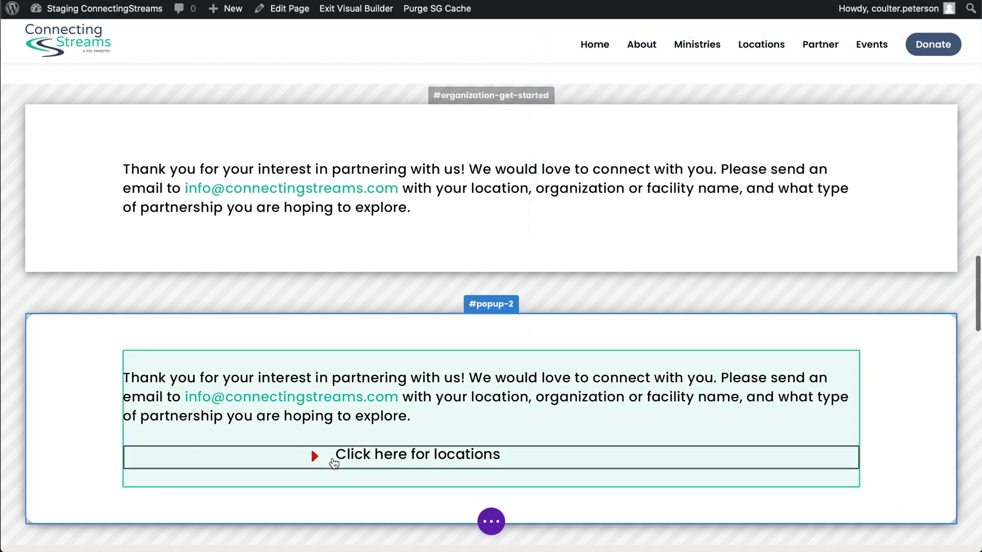
click(458, 454)
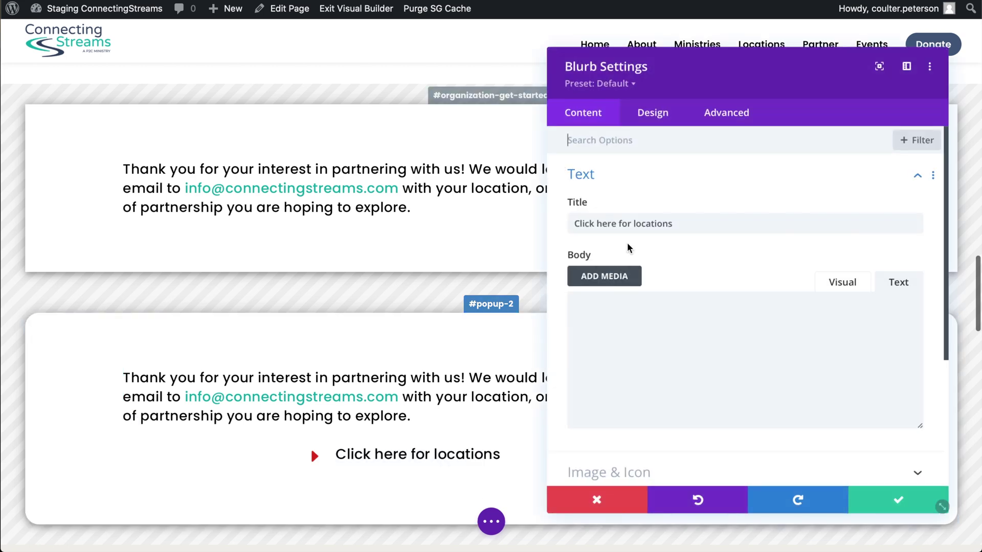
Step: Expand the blurb's Link settings section
scroll(640, 416, down, 3)
click(633, 391)
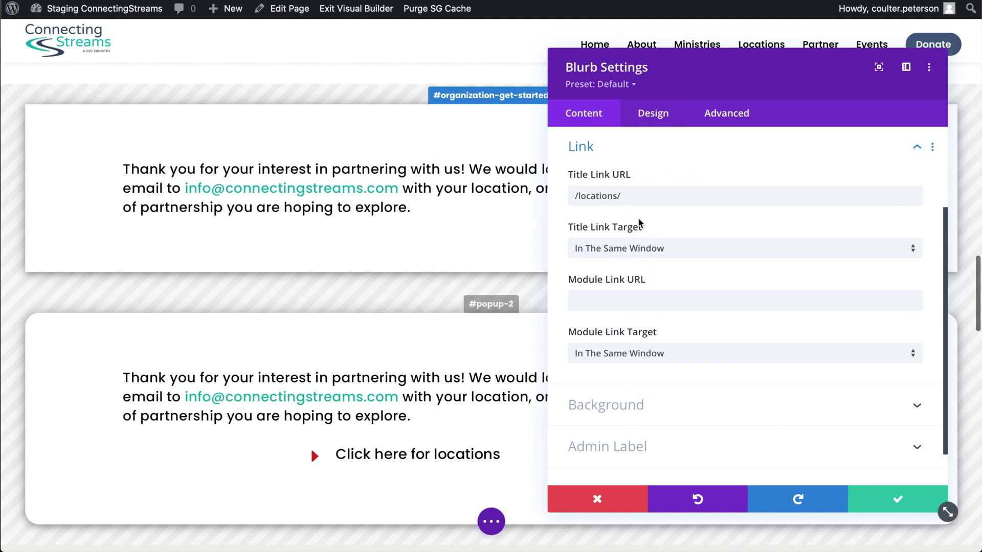
scroll(638, 224, up, 3)
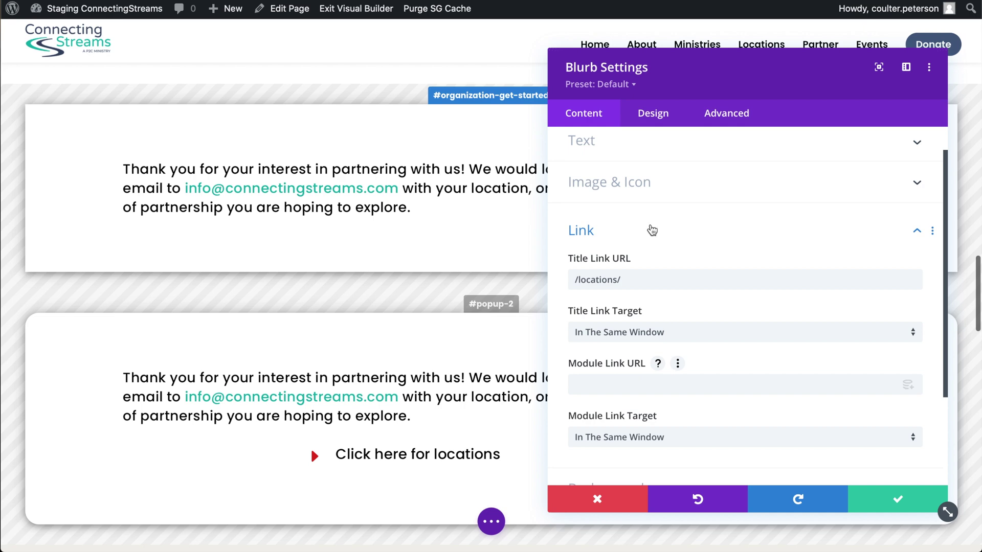
scroll(849, 281, down, 4)
scroll(713, 277, up, 5)
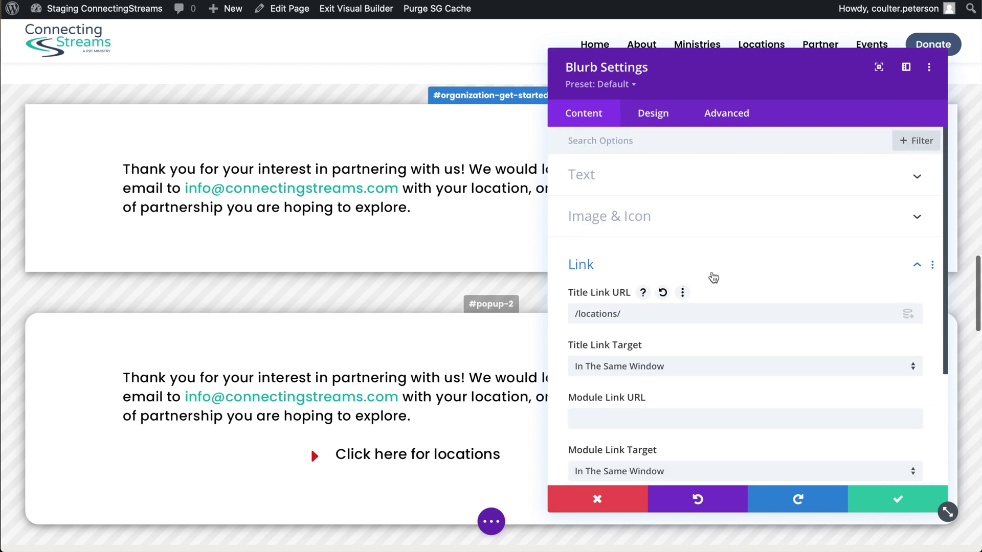
Step: Check the help for Title Link URL, Title Link Target and Module Link URL
click(644, 293)
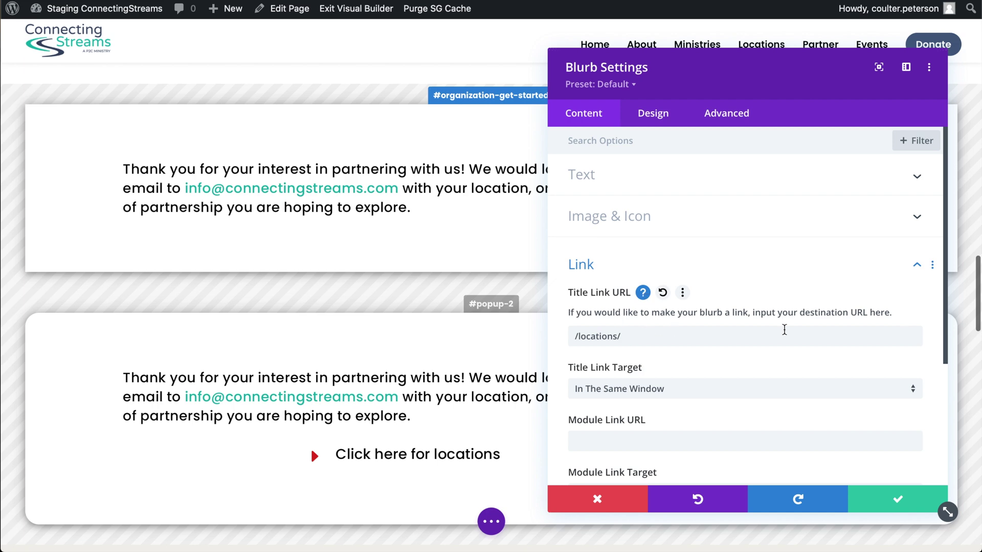
scroll(716, 336, down, 1)
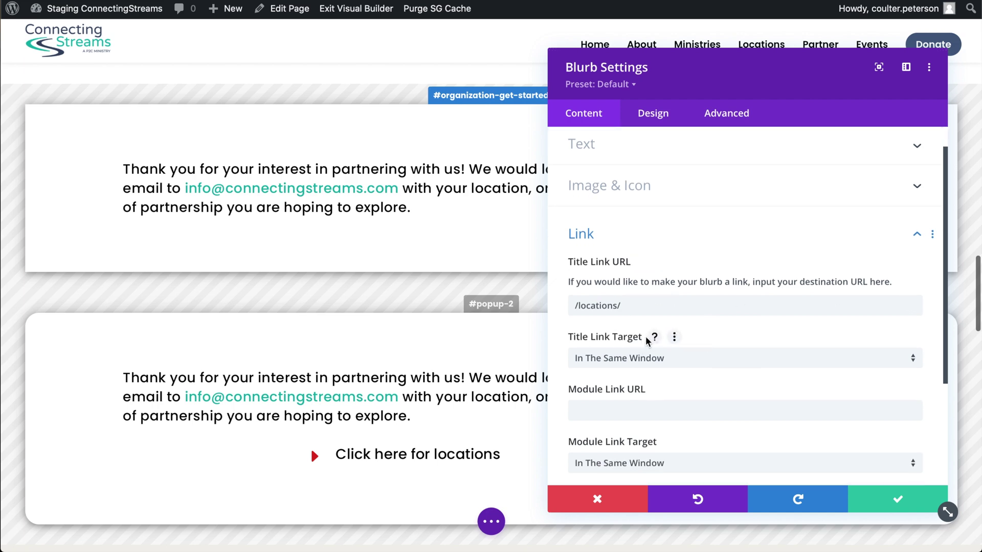
click(653, 338)
scroll(657, 379, down, 1)
click(658, 363)
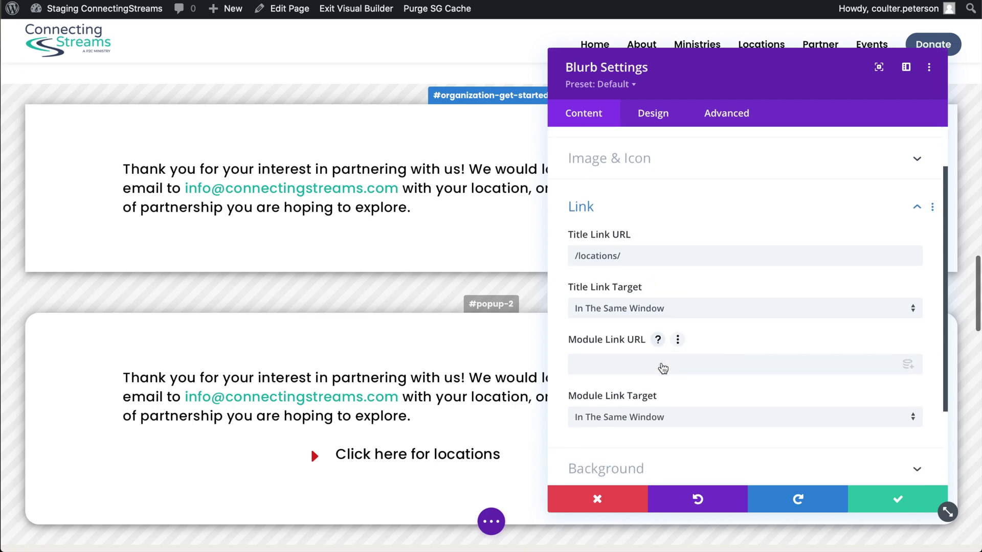
scroll(680, 430, down, 1)
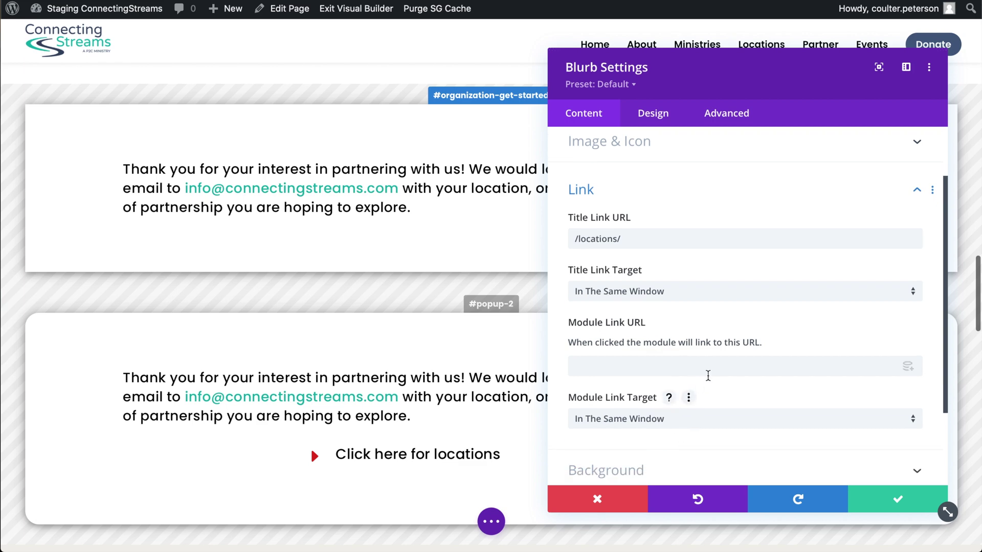
scroll(707, 419, down, 3)
scroll(709, 419, up, 5)
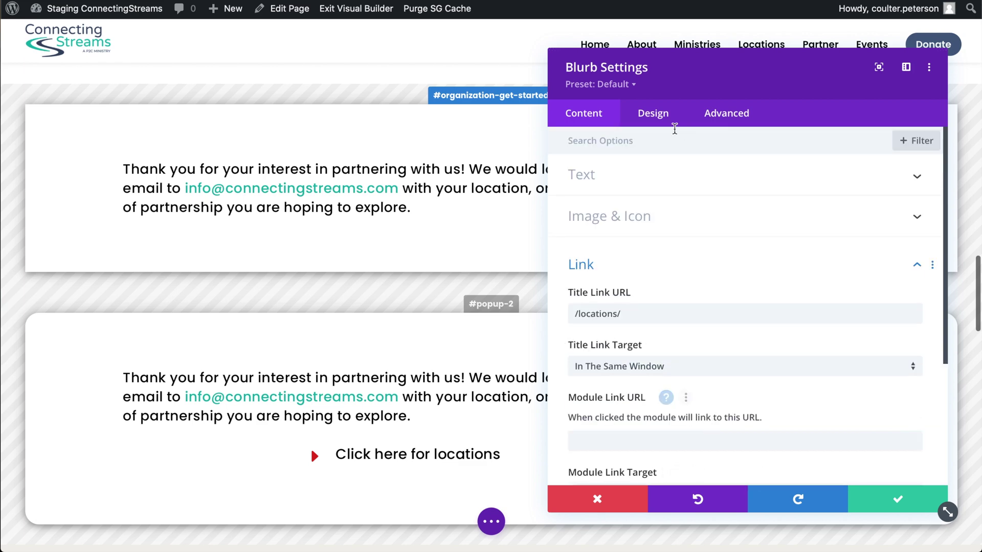
click(651, 143)
Step: Search the blurb settings for 'col' and browse the colour options
text(color)
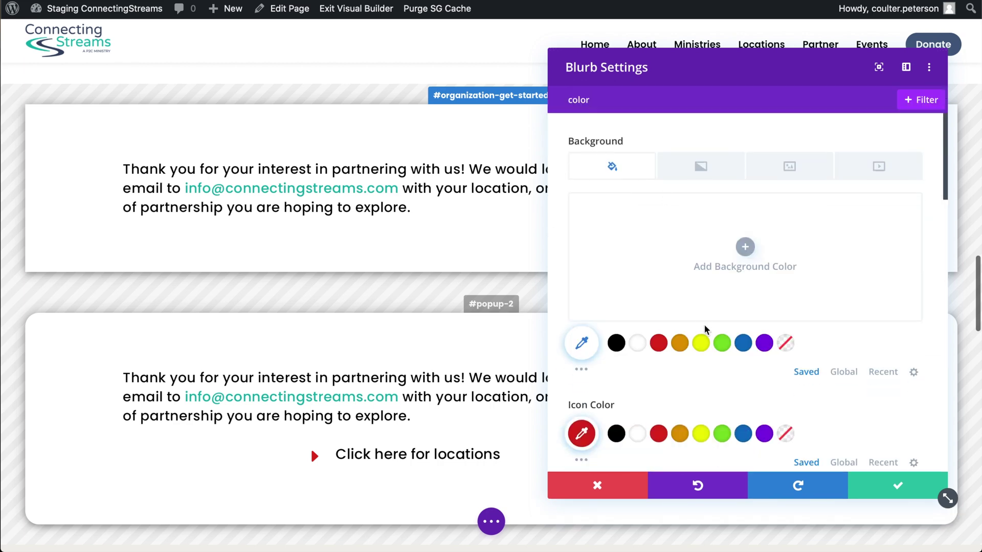
mouse_move(705, 328)
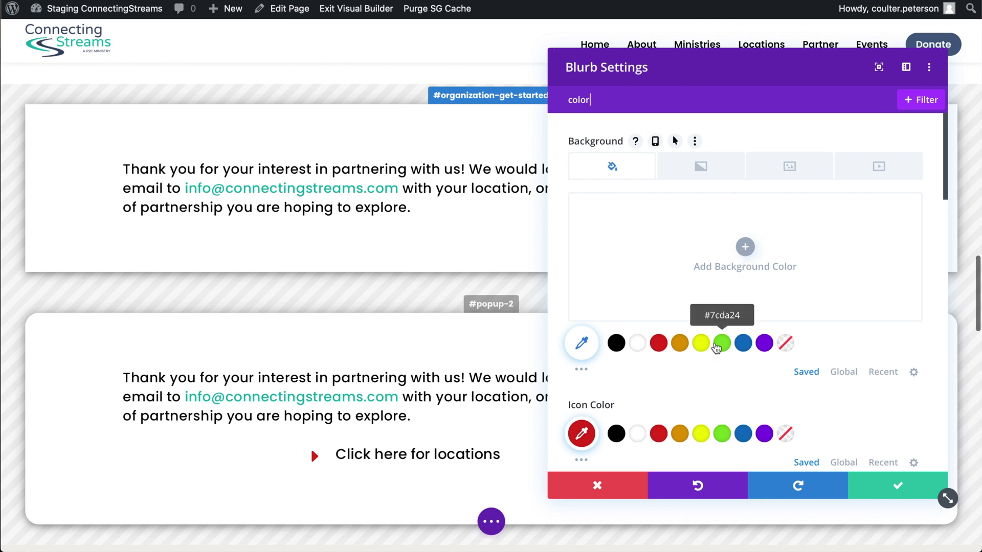
scroll(711, 397, down, 3)
scroll(711, 401, up, 3)
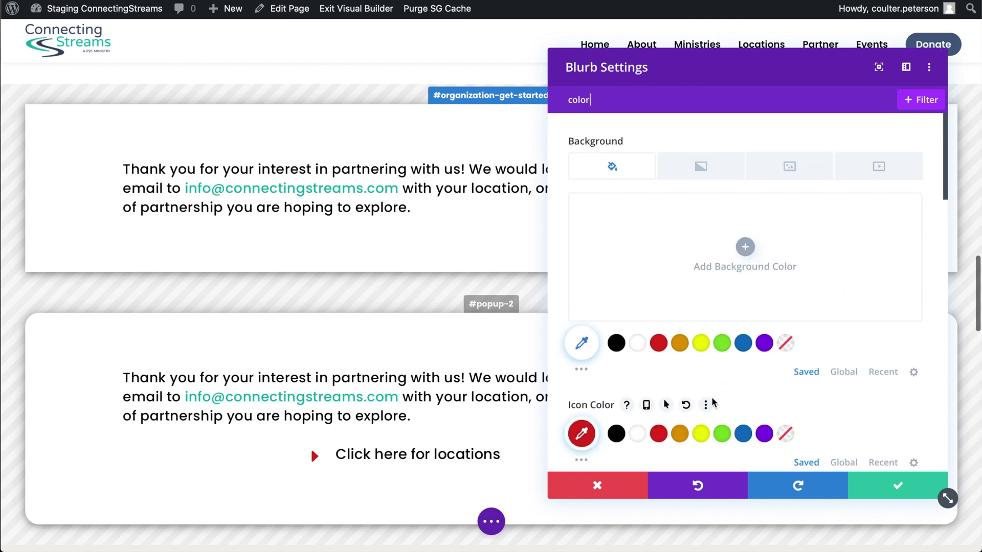
scroll(647, 301, down, 5)
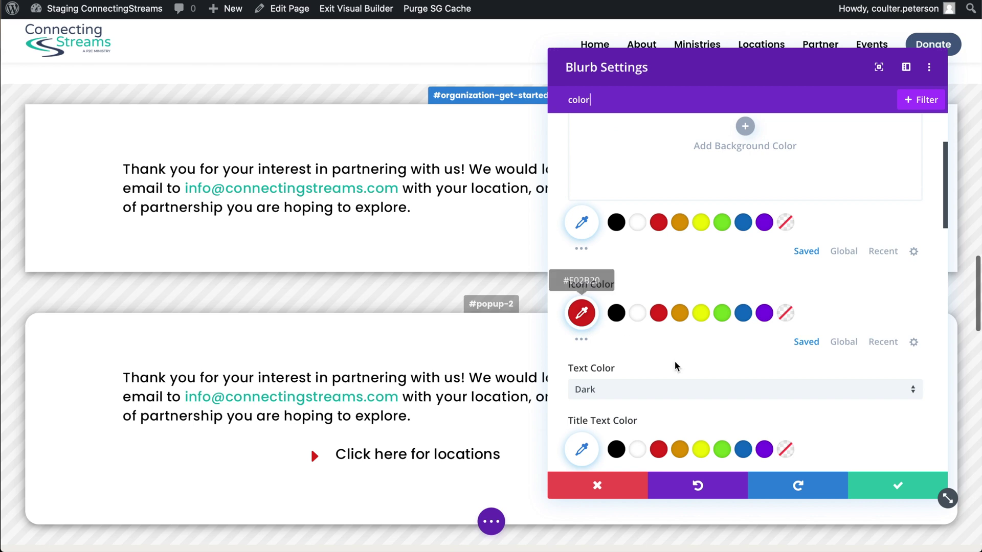
scroll(690, 362, down, 10)
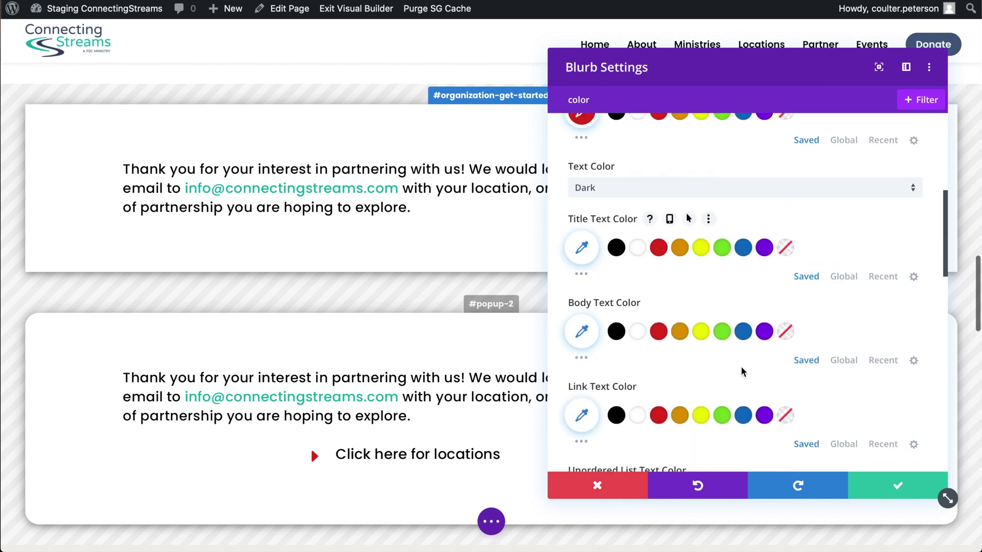
scroll(741, 366, down, 6)
scroll(741, 366, up, 8)
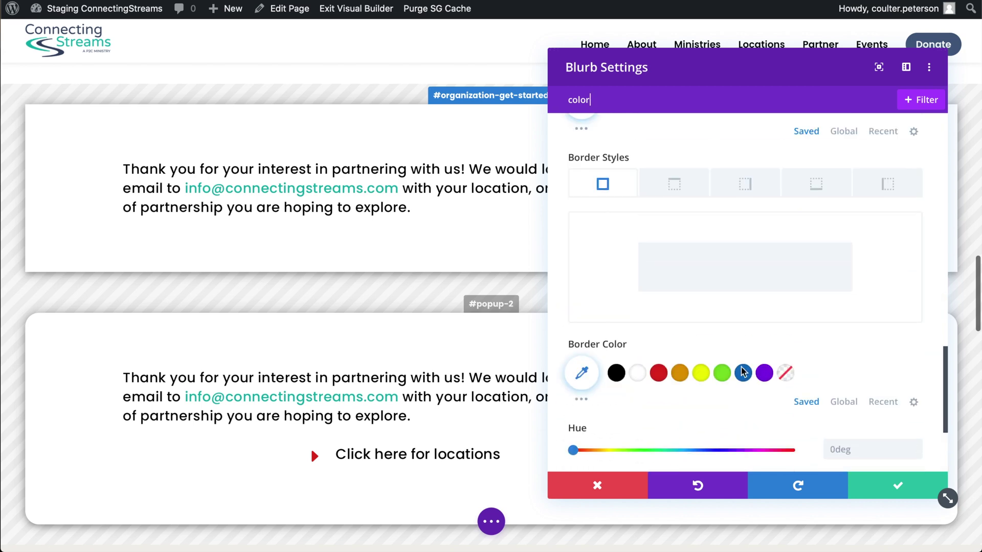
scroll(742, 372, up, 10)
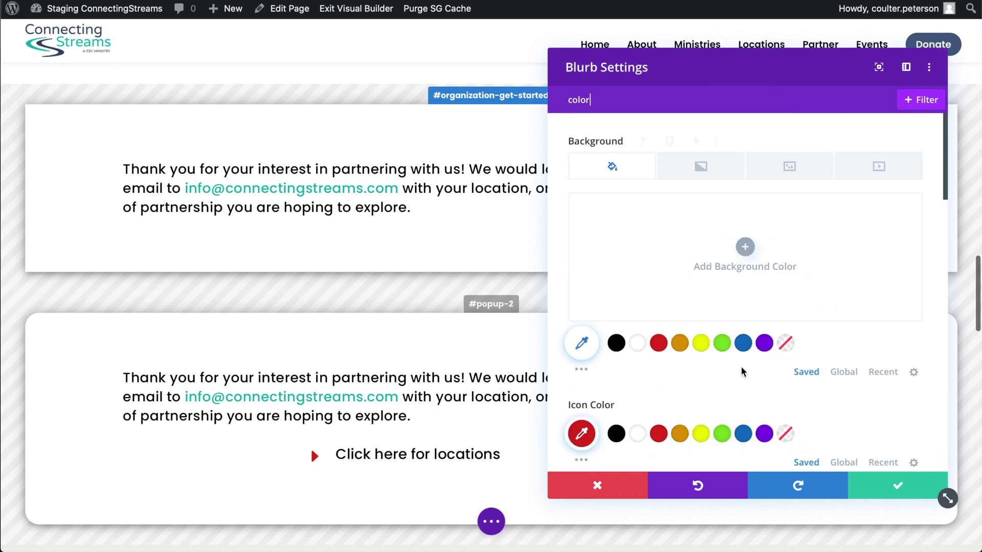
Step: Check the settings filter choices, then close the Blurb Settings unchanged
click(921, 101)
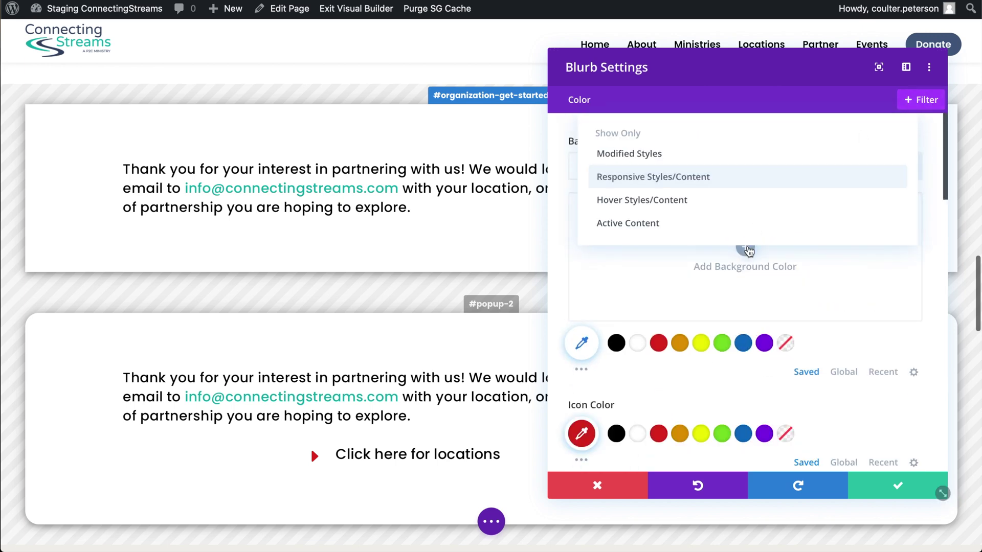
click(601, 100)
click(577, 488)
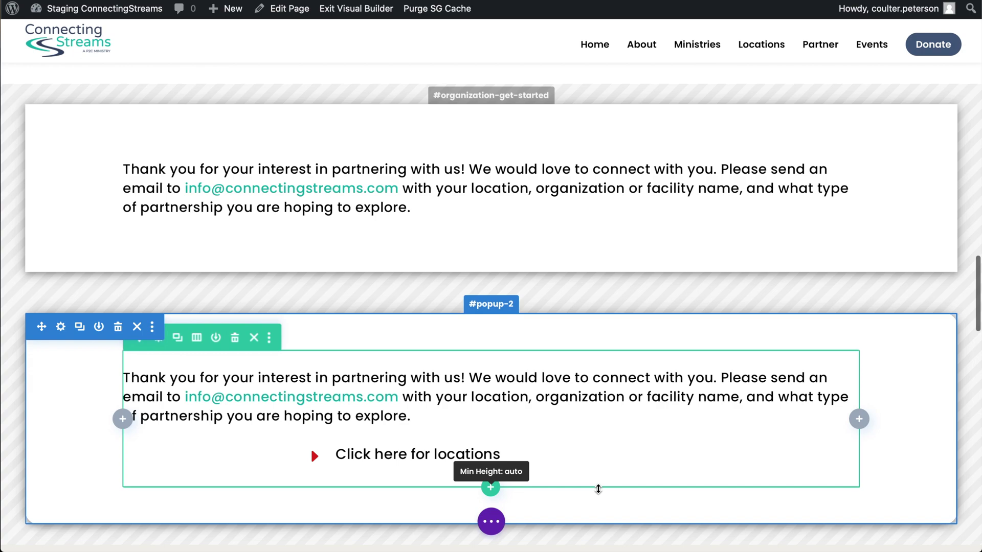
Step: Show the page toolbar below the #popup-2 section, dismissing the Exit Visual Builder menu
scroll(615, 324, up, 5)
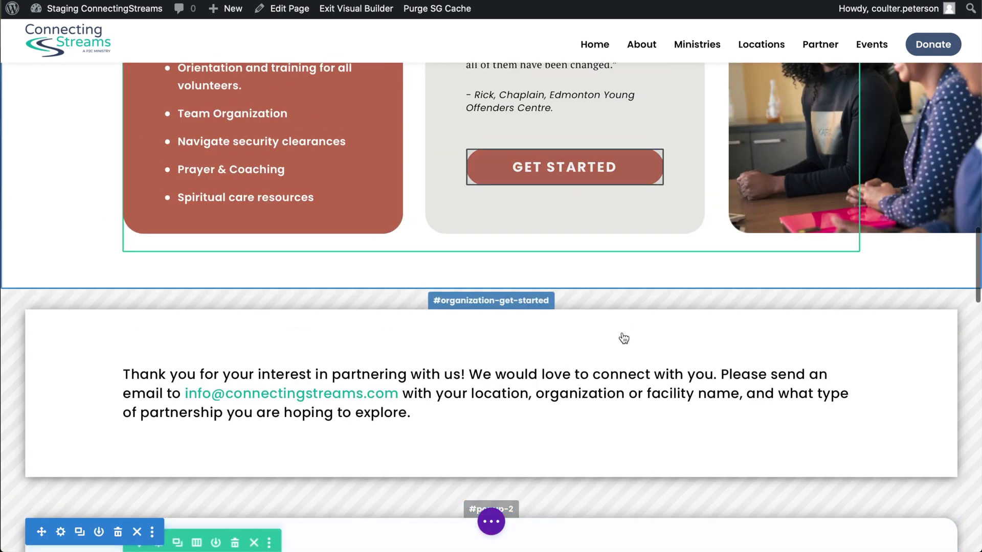
scroll(620, 330, down, 7)
scroll(624, 338, up, 2)
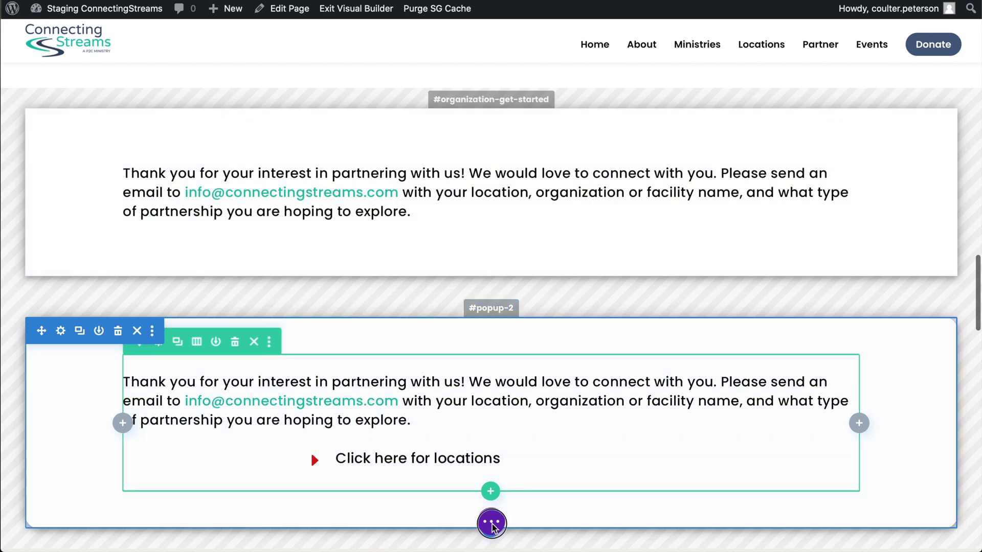
click(491, 521)
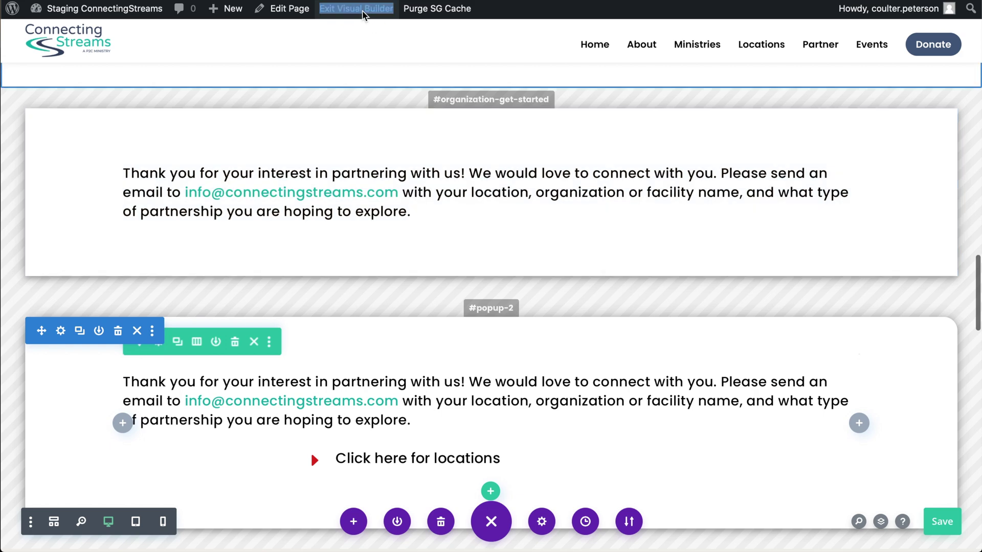
right_click(364, 14)
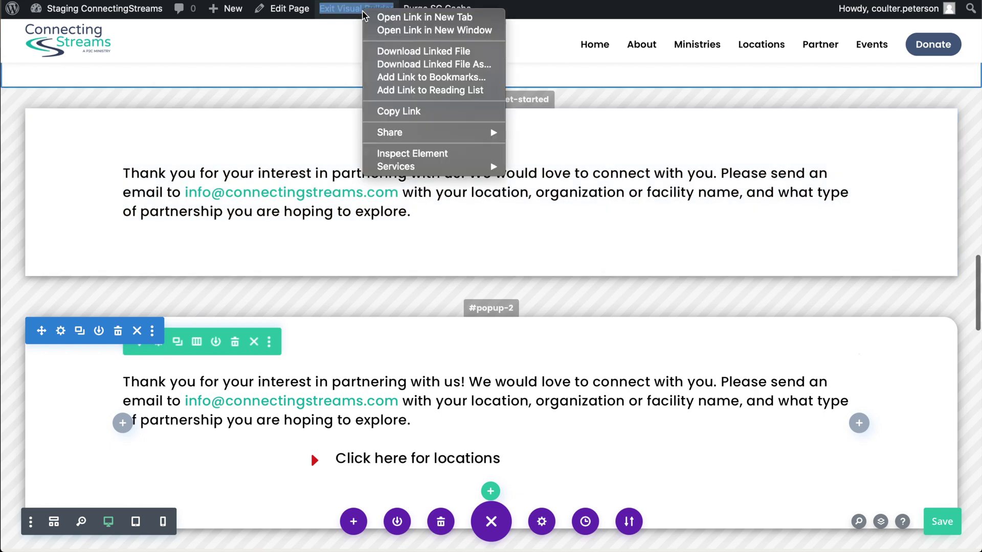
click(405, 17)
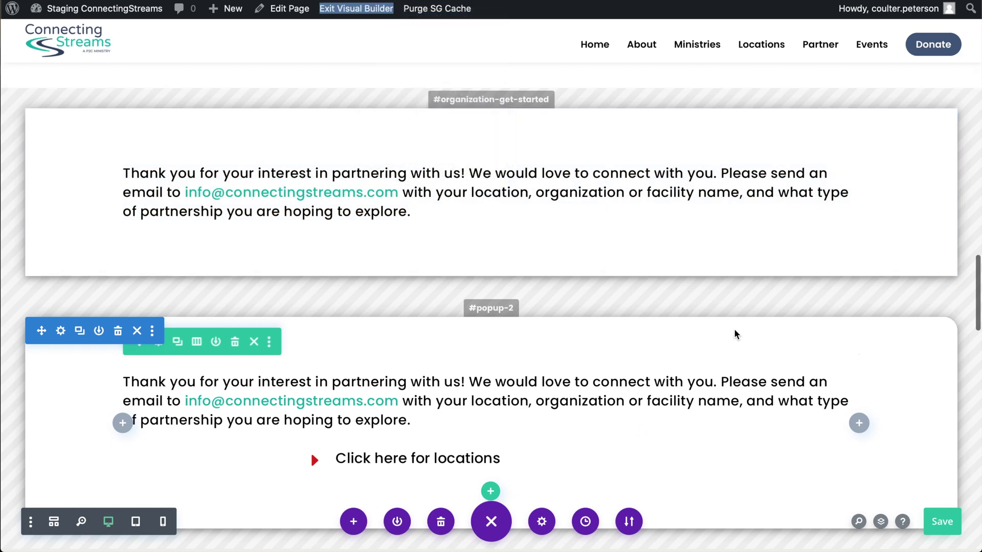